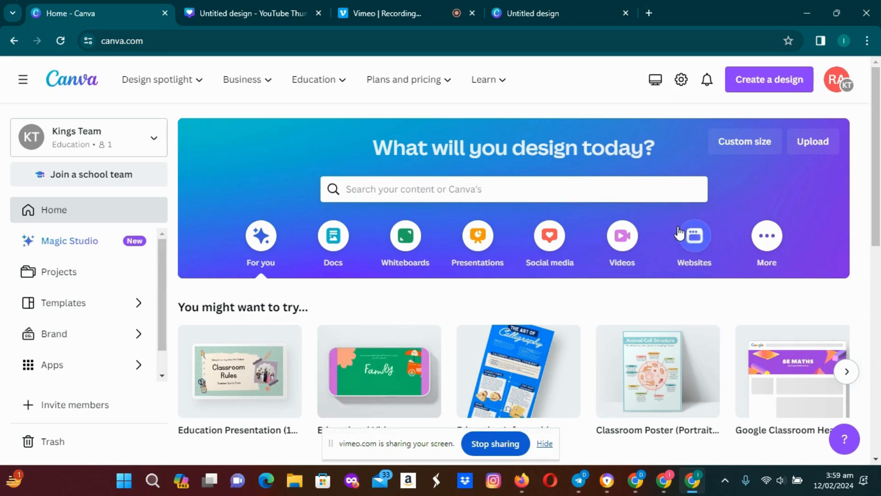
Browse the Websites category on the home page to review its website design types and templates.
left_click(694, 243)
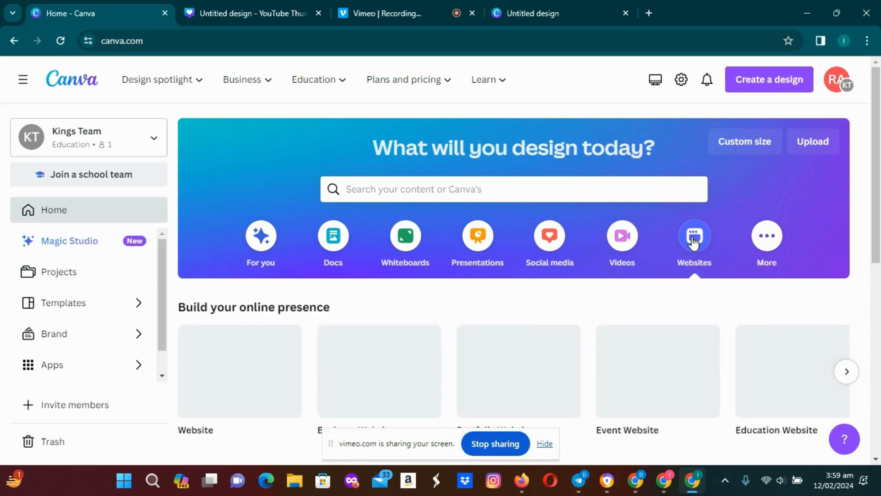
left_click(875, 460)
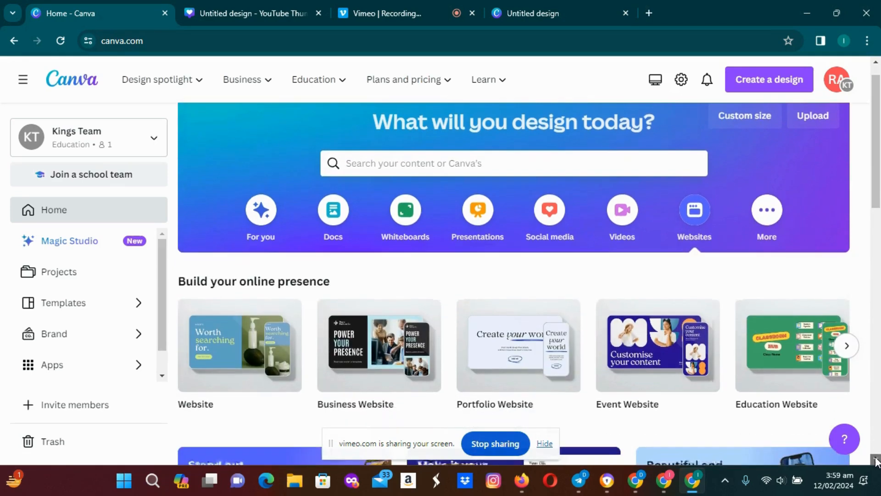
scroll(875, 459, "down", 4)
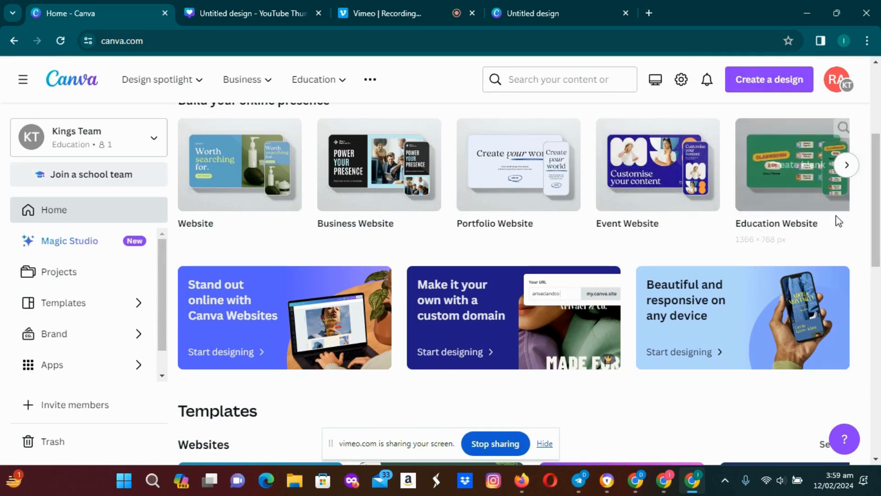
left_click(876, 63)
scroll(876, 63, "up", 4)
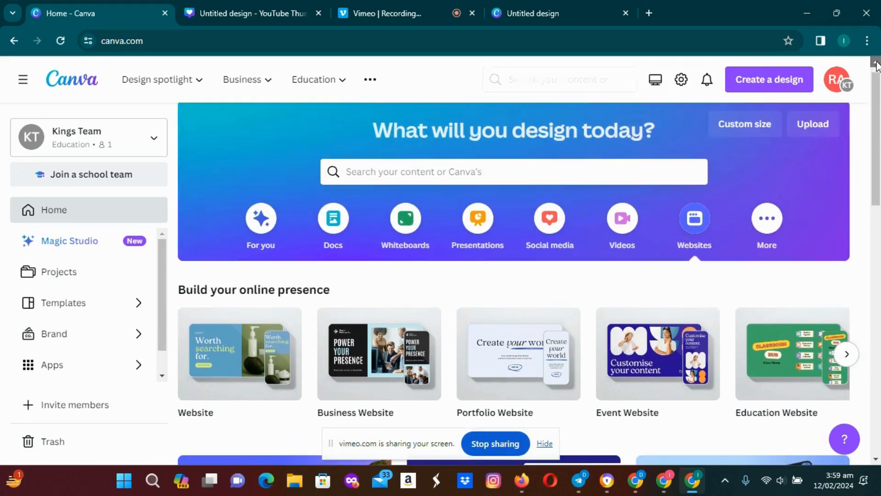
Search the design types for "WEB" and create a blank Website design of 1366 × 768 px.
left_click(770, 84)
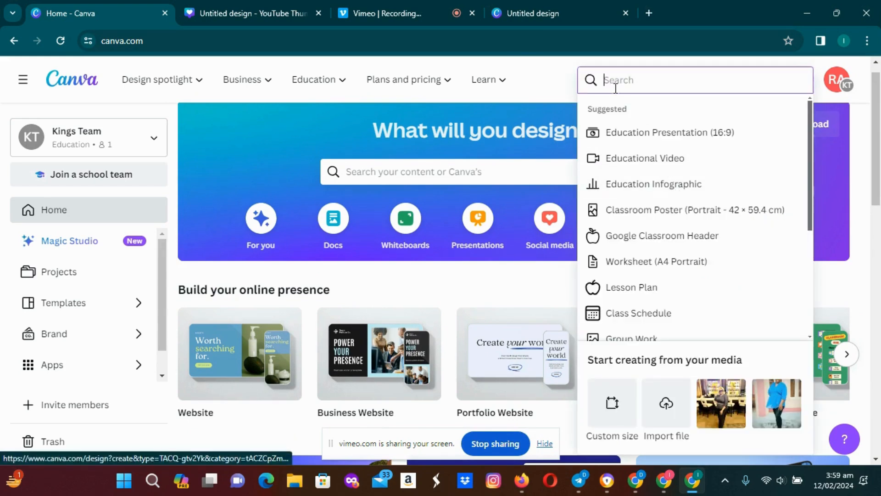
type("We")
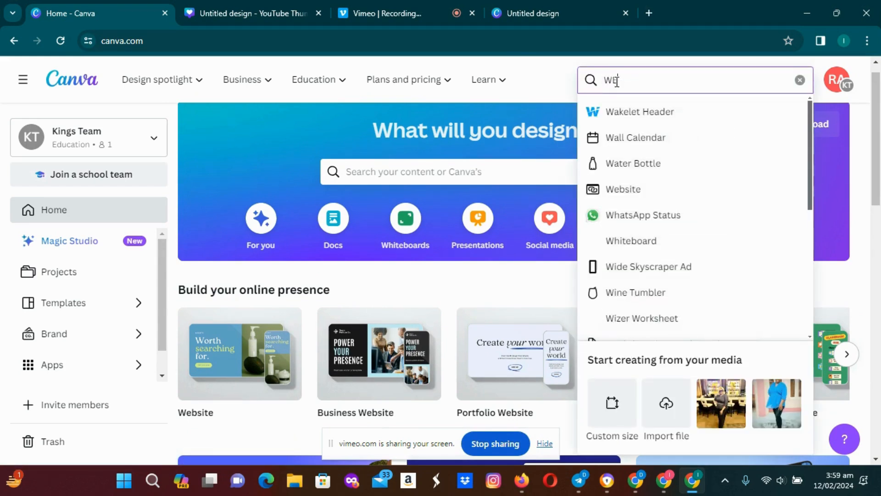
type("b")
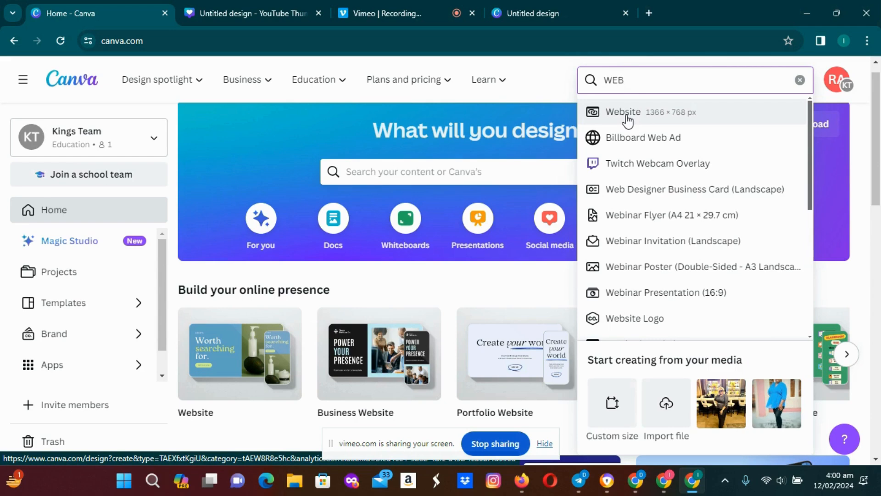
left_click(628, 121)
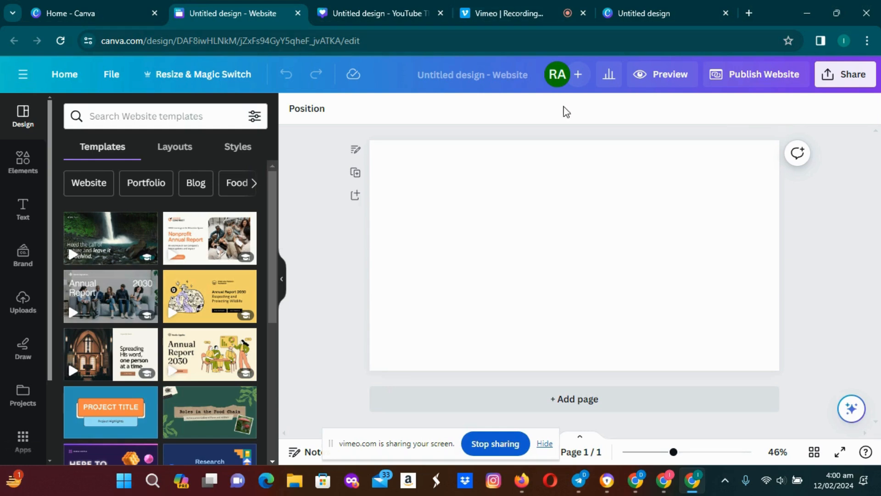
Rename the untitled website design to "BARBIE LIPS".
left_click(457, 75)
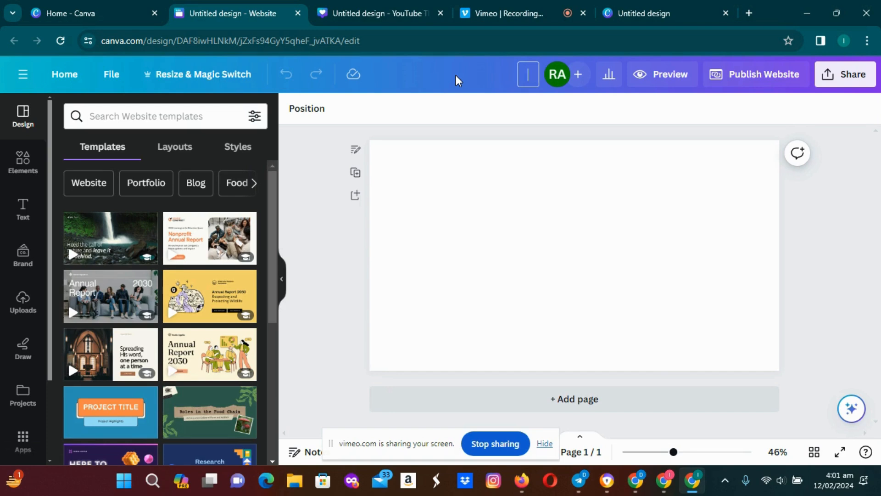
type("BARBIE LIPS")
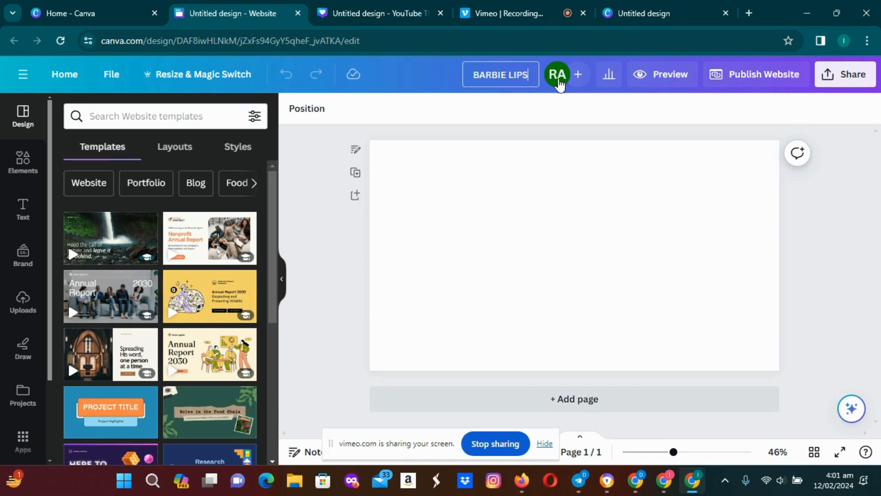
left_click(589, 106)
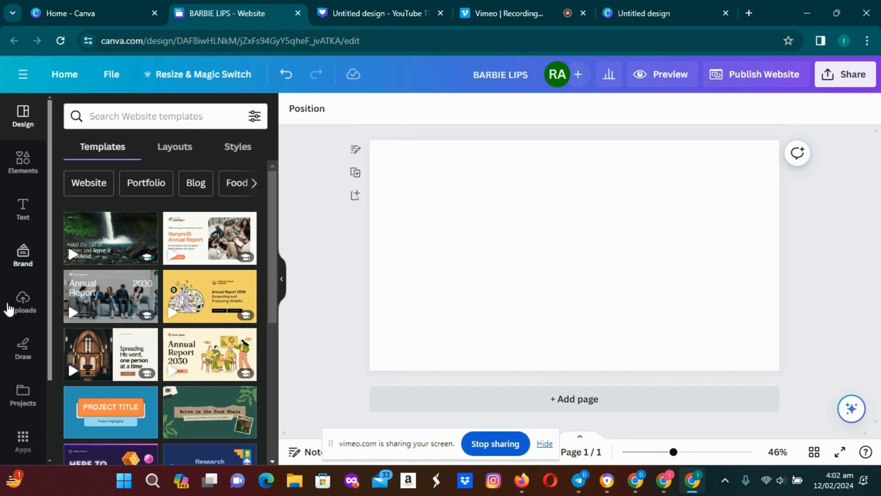
Search the photo library for "LIPSTICK BRAND".
scroll(48, 363, "down", 3)
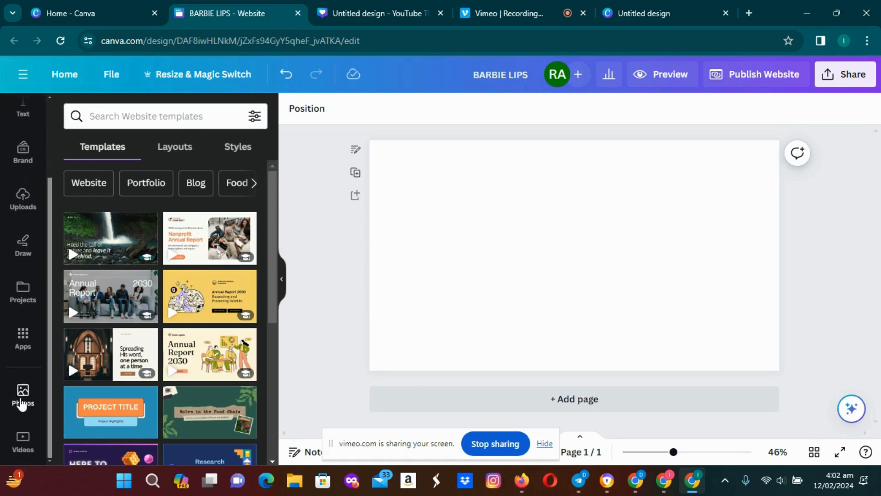
left_click(21, 397)
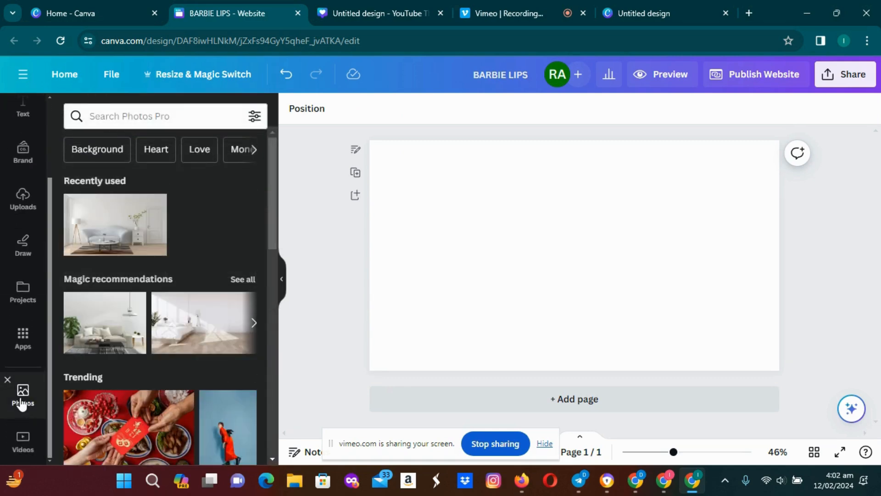
left_click(101, 118)
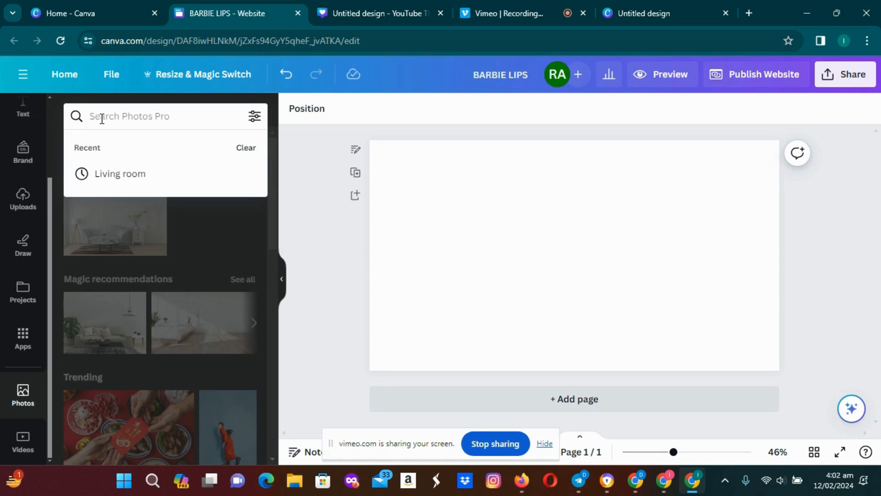
type("lIPS")
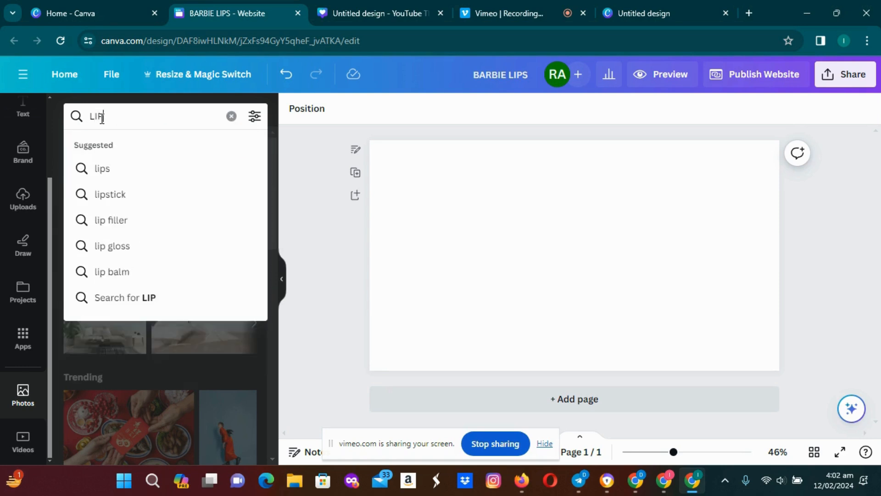
type("TI")
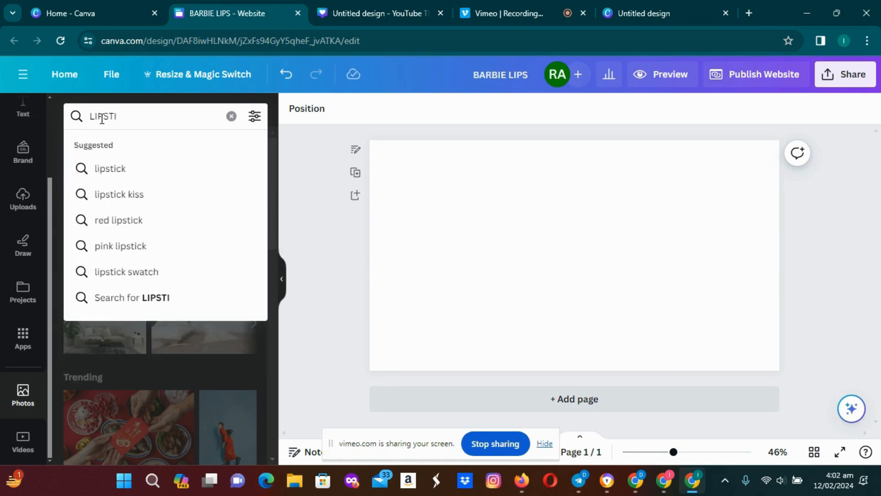
type("CK BRAND")
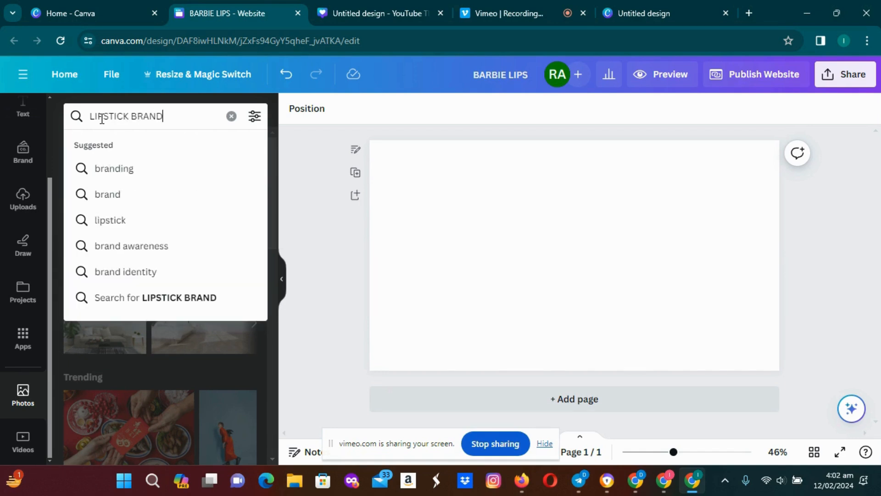
key("Return")
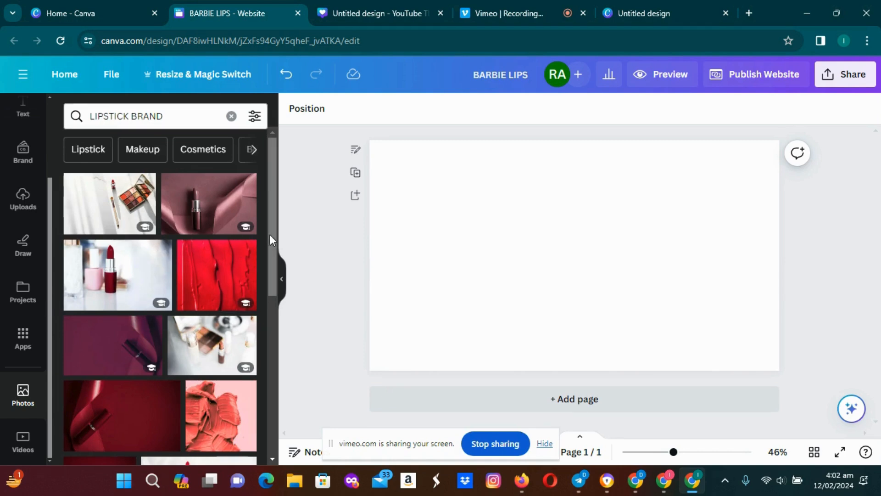
Add the photo of a pink lipstick beside a pink rose and set it as the page background.
left_click_drag(272, 232, 260, 213)
scroll(272, 205, "down", 5)
scroll(161, 293, "down", 5)
scroll(161, 294, "up", 6)
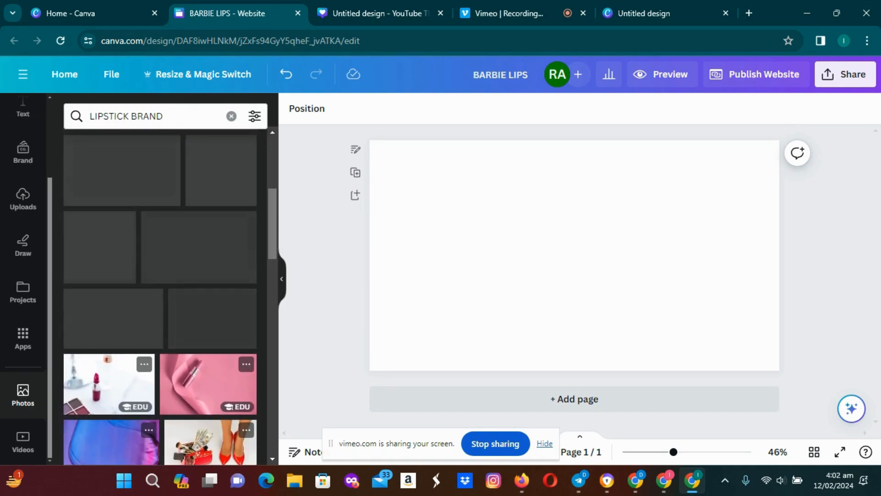
scroll(161, 296, "down", 5)
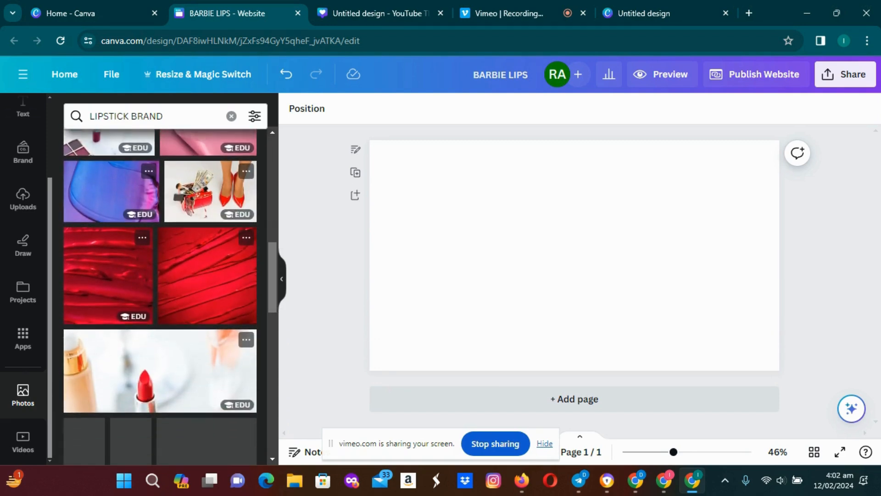
scroll(161, 296, "up", 3)
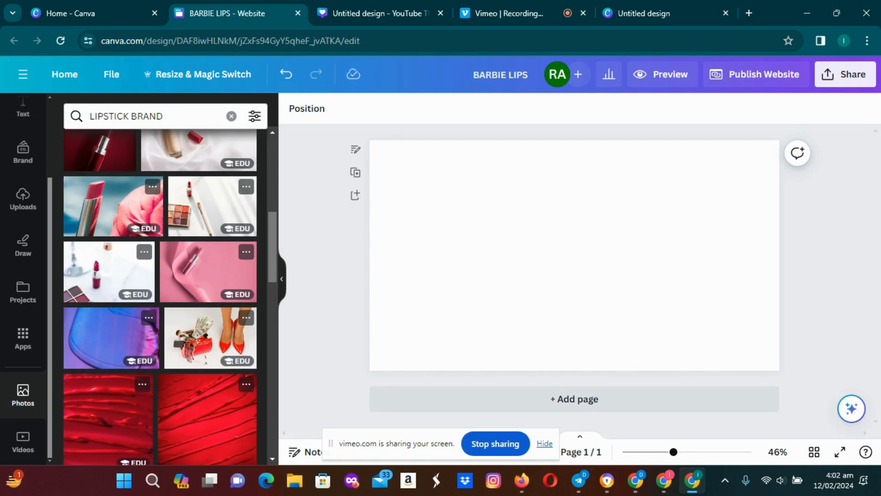
left_click(113, 206)
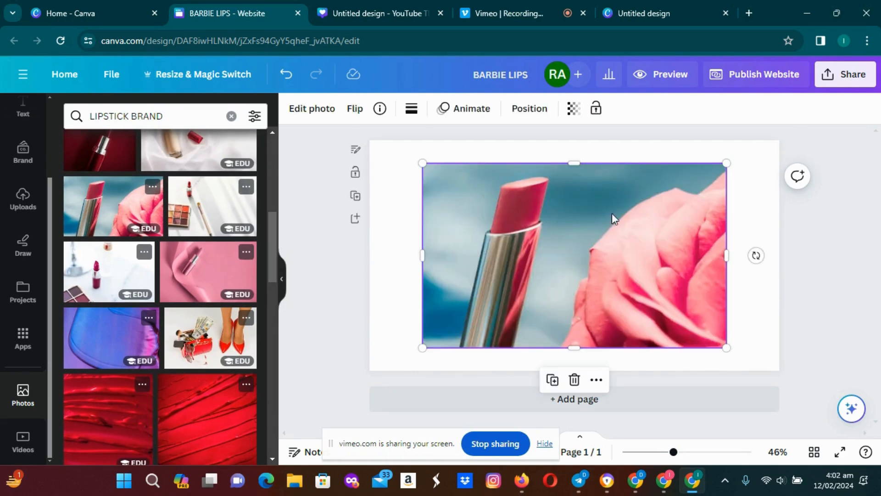
right_click(628, 221)
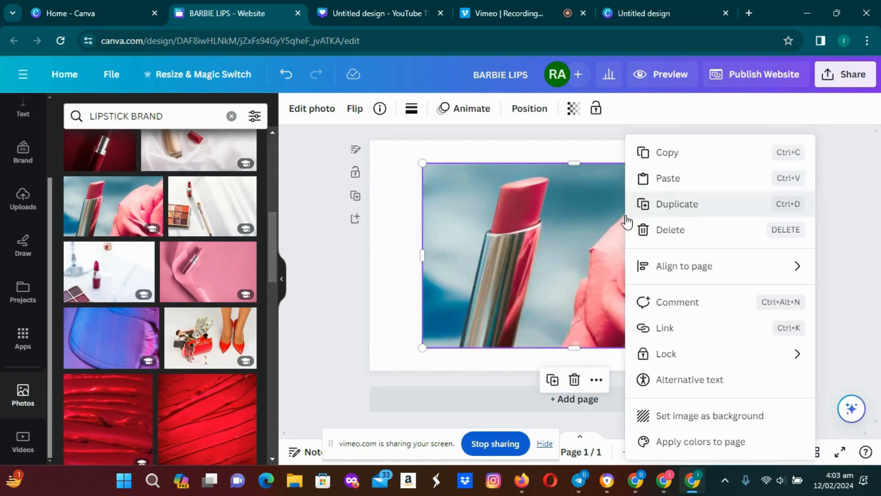
left_click(688, 416)
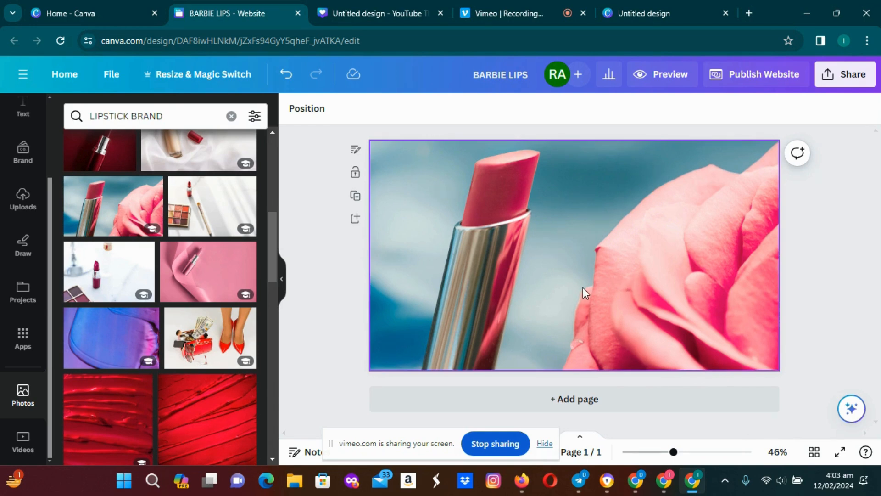
Make the lipstick background photo slightly transparent.
left_click(561, 270)
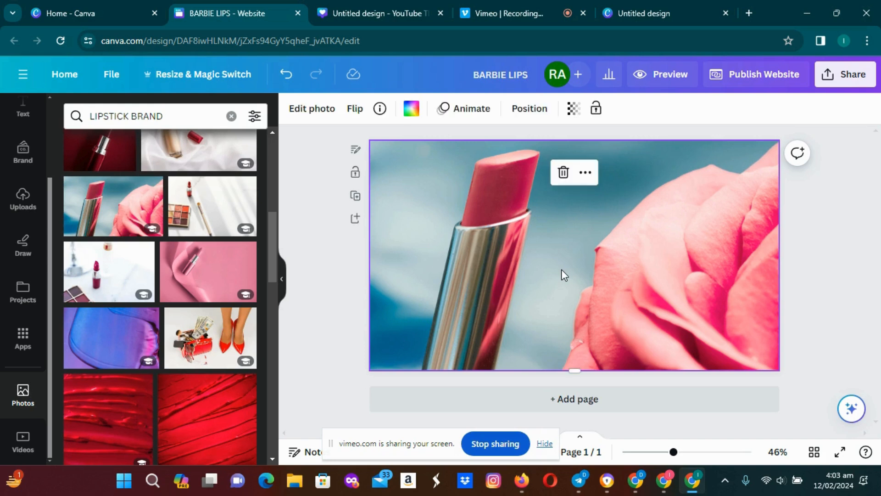
left_click(573, 110)
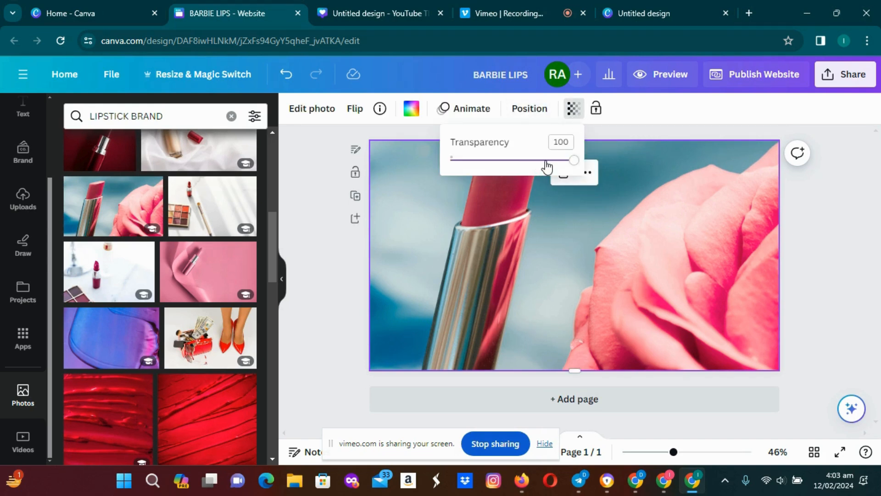
left_click(544, 161)
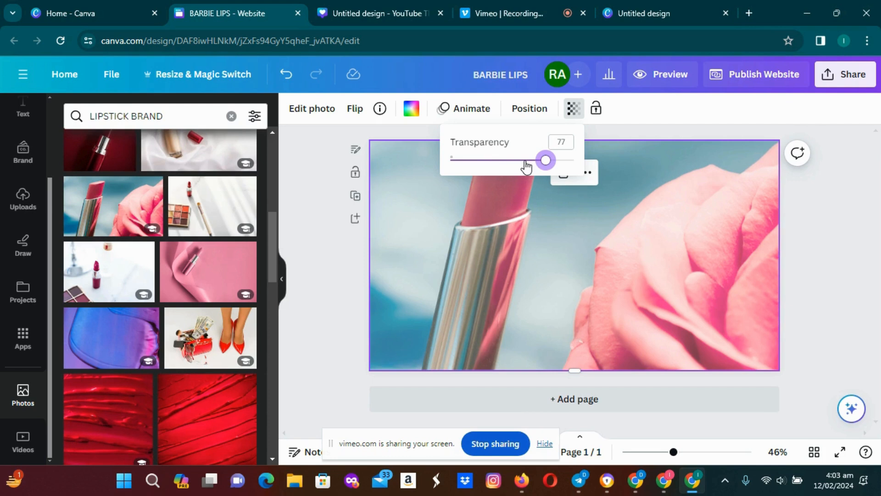
left_click(527, 162)
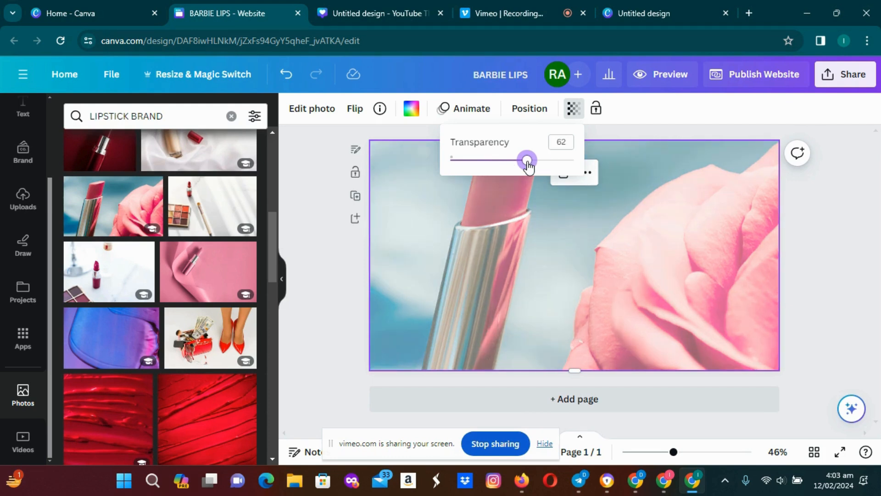
left_click_drag(528, 166, 558, 178)
left_click(825, 239)
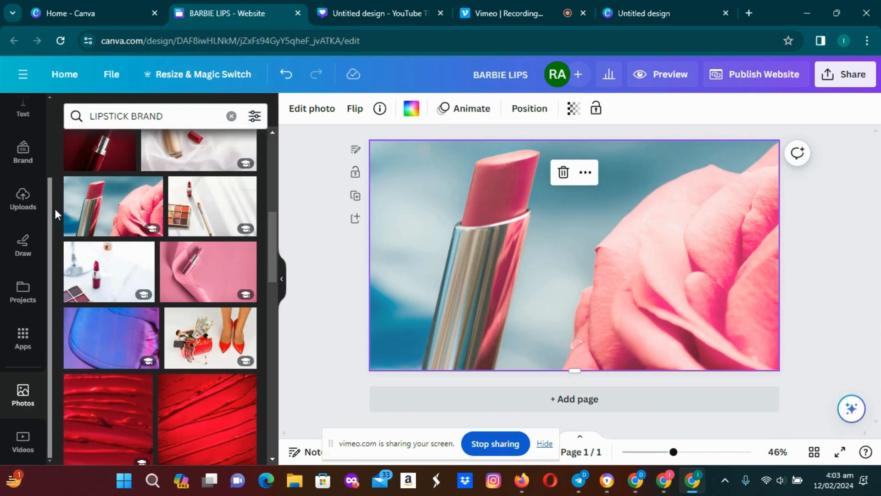
Insert the pink neon "love you" font combination over the lipstick background and delete its extra copy.
left_click_drag(51, 211, 48, 173)
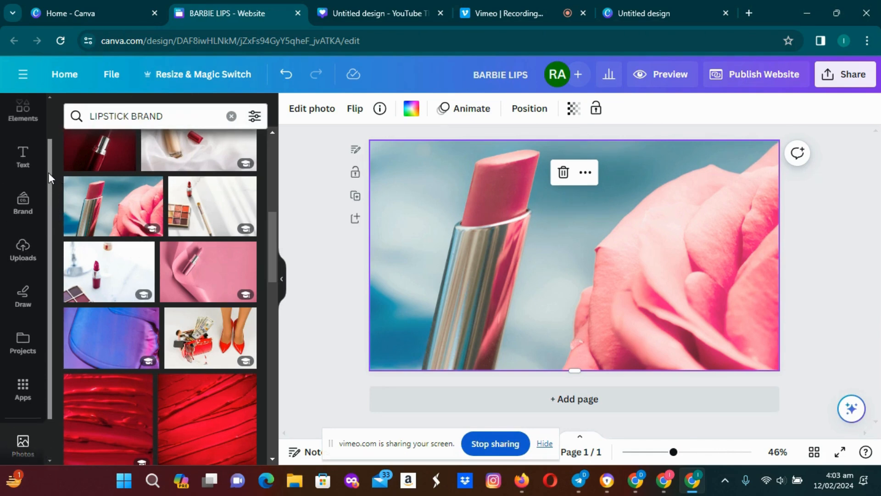
left_click(23, 156)
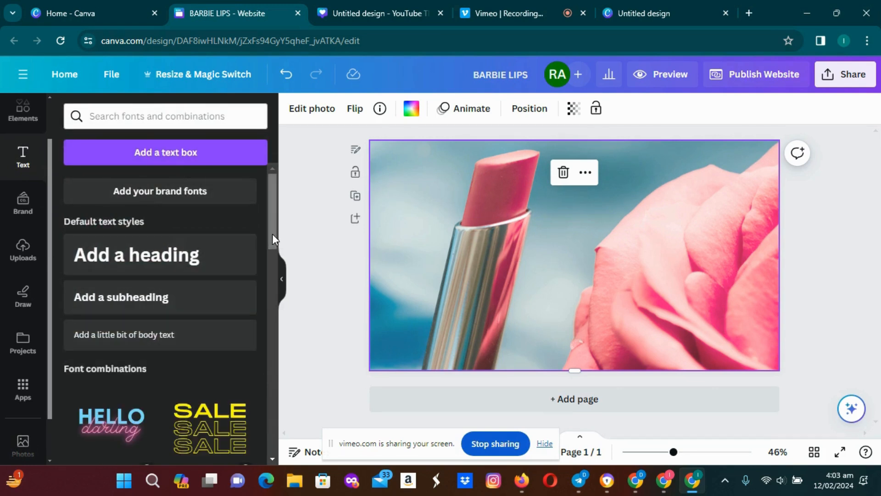
left_click_drag(271, 233, 271, 348)
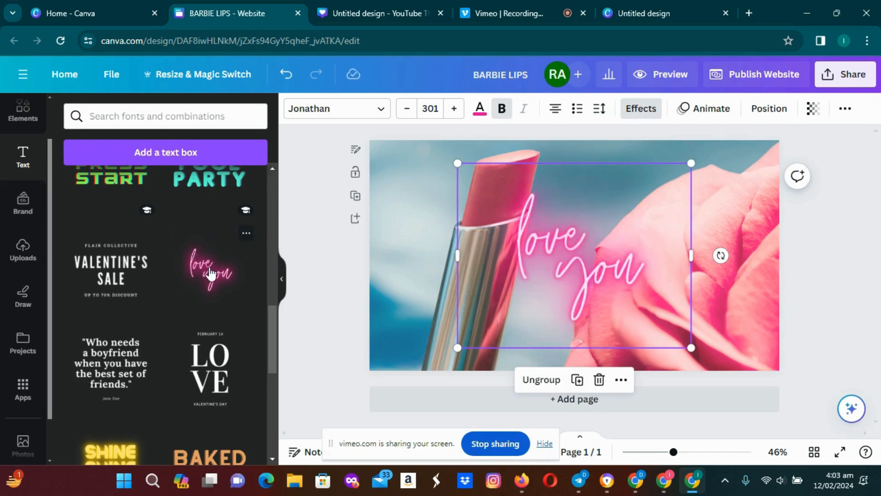
left_click_drag(582, 269, 536, 291)
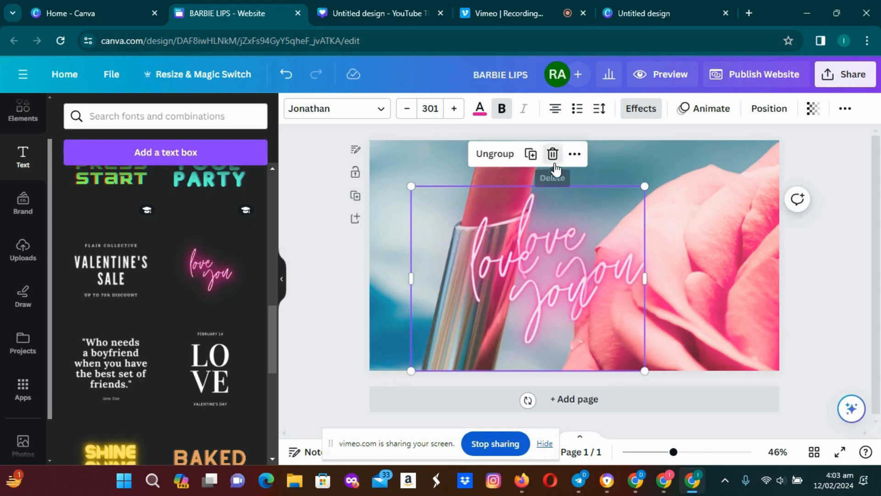
left_click(554, 163)
Replace the word "you" in the neon text combination with "Lips".
left_click(590, 260)
double_click(591, 262)
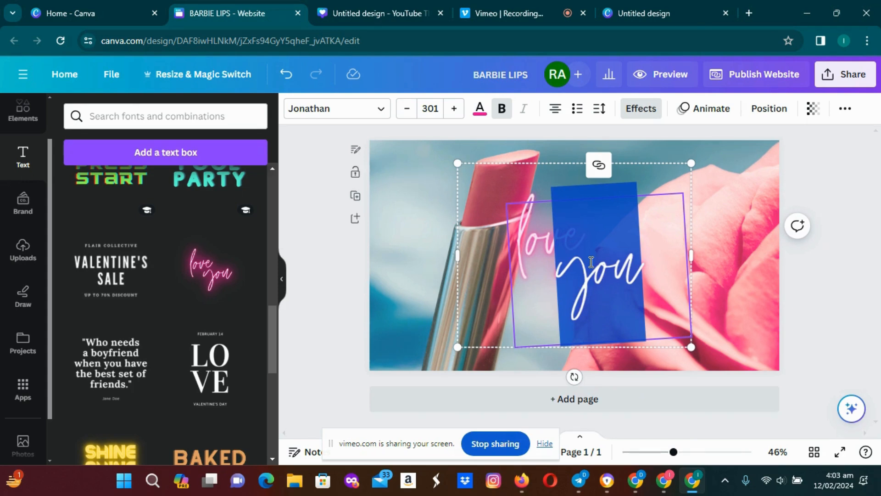
key("BackSpace")
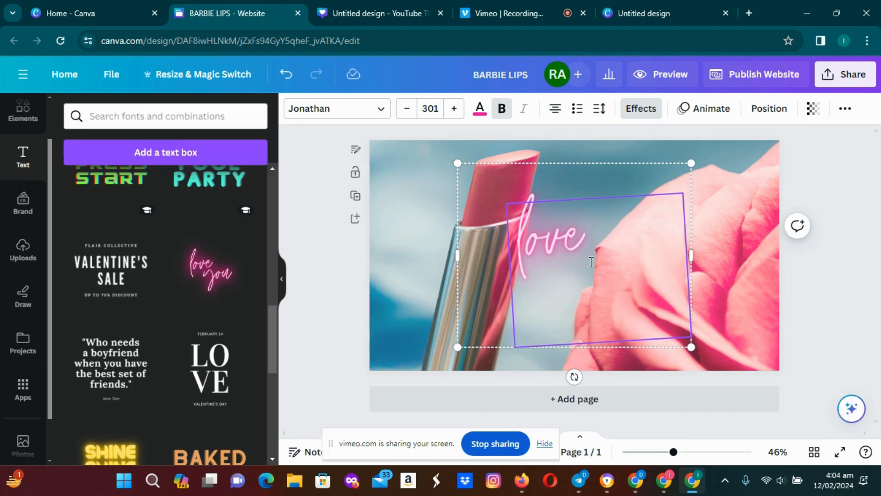
type("L")
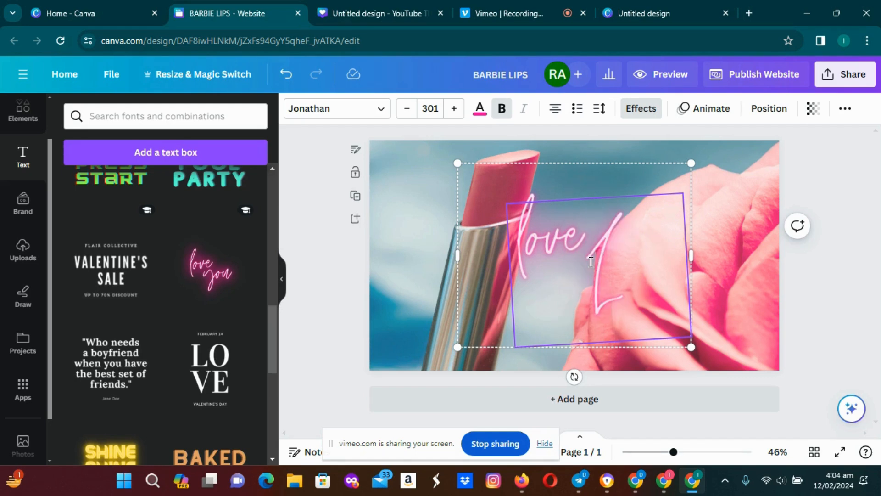
type("ip")
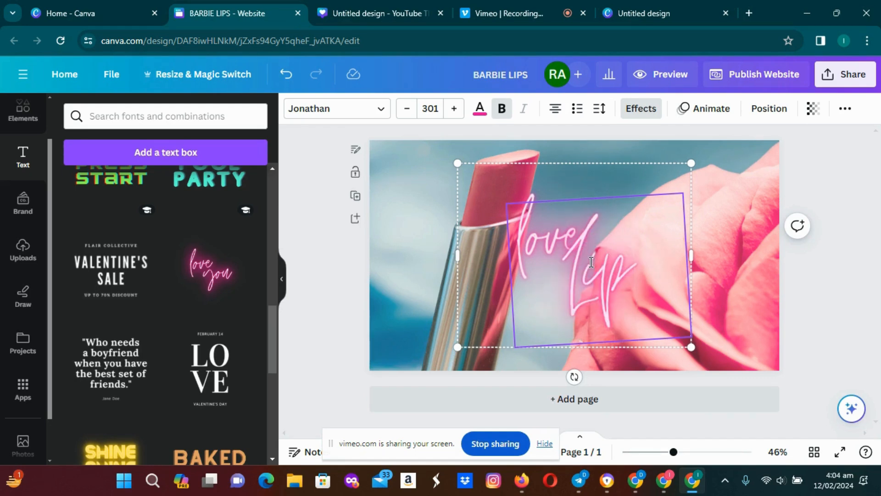
type("s")
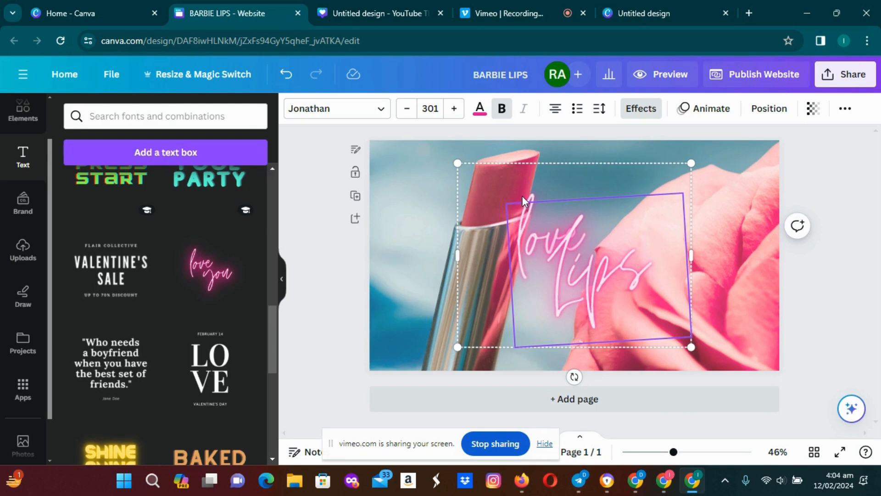
Replace the word "love" in the neon text combination with "Barbie".
left_click(497, 261)
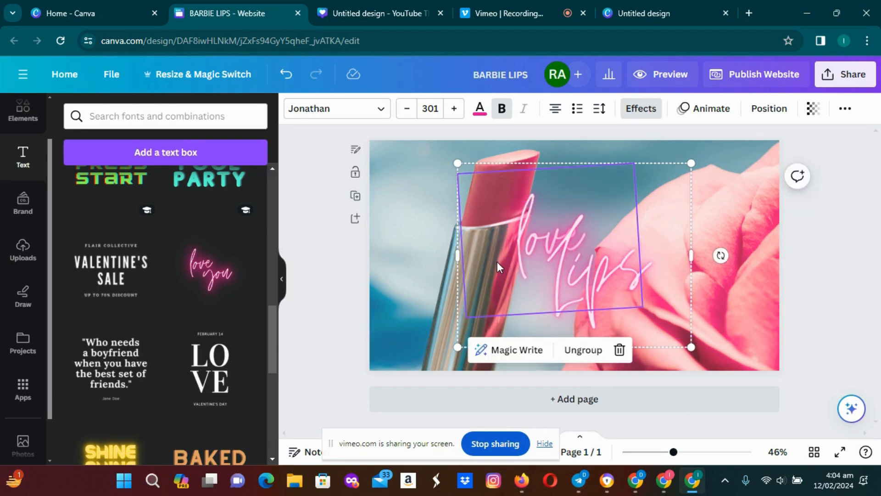
left_click(518, 241)
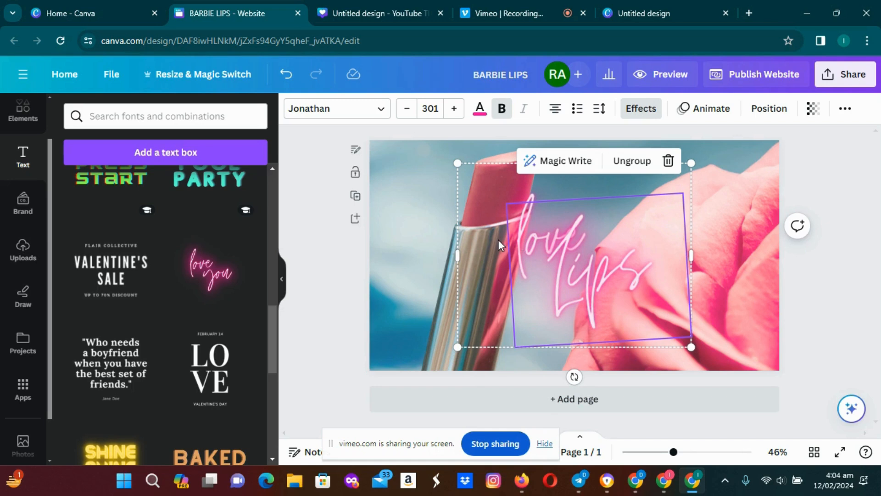
left_click(499, 239)
left_click(499, 239)
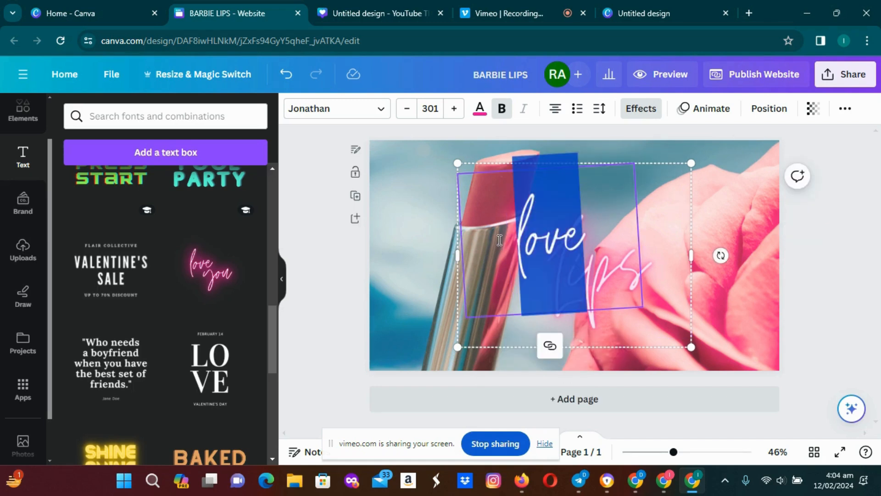
type("Ba")
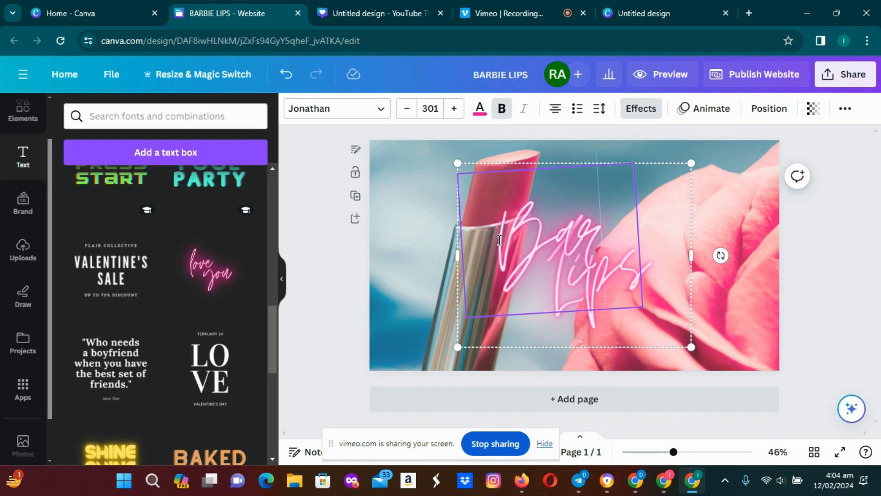
type("rbie")
key("Escape")
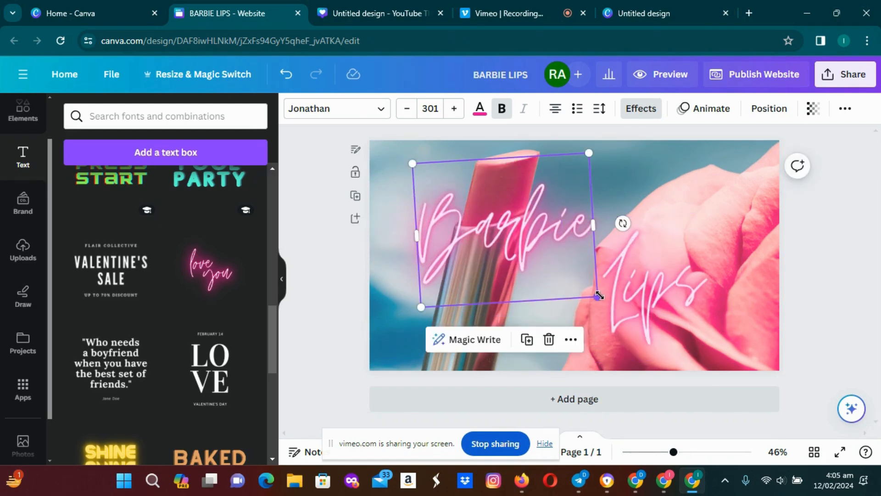
Shrink "Barbie" to font size 243 over the lipstick, and place a slightly reduced "Lips" diagonally below its right end.
left_click_drag(598, 296, 572, 257)
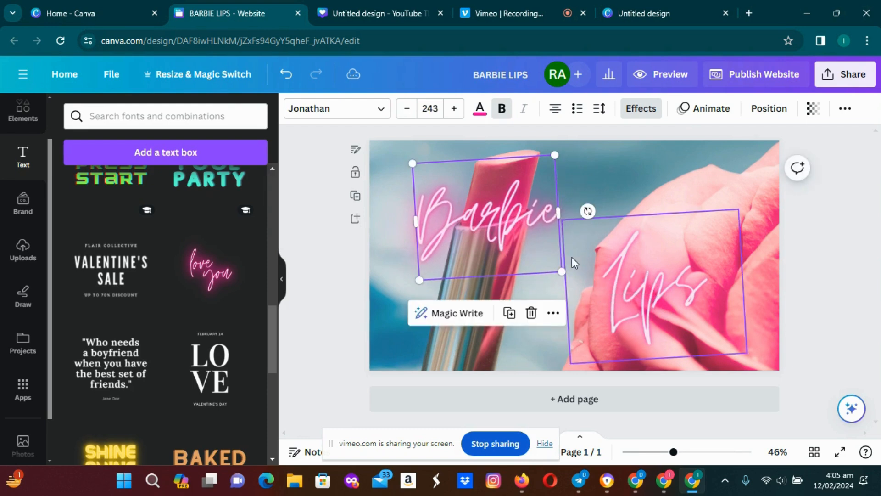
left_click_drag(478, 229, 497, 230)
left_click(638, 294)
left_click_drag(638, 294, 573, 286)
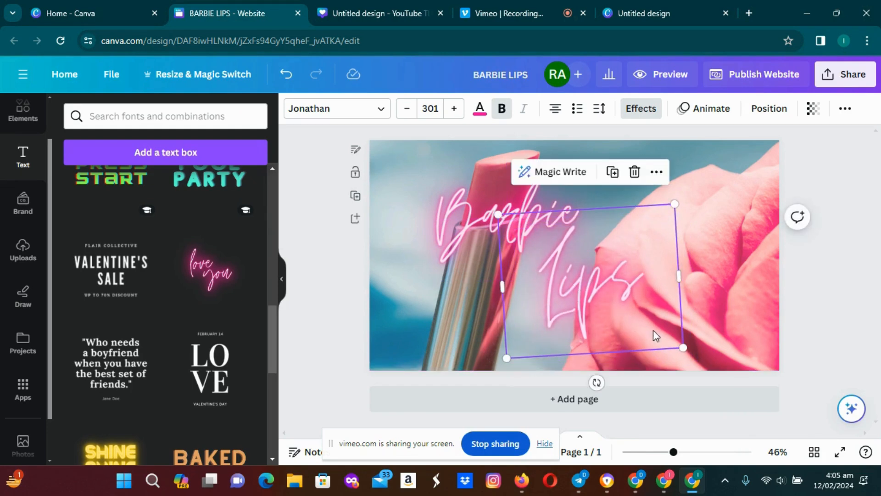
left_click_drag(681, 347, 660, 331)
left_click(812, 277)
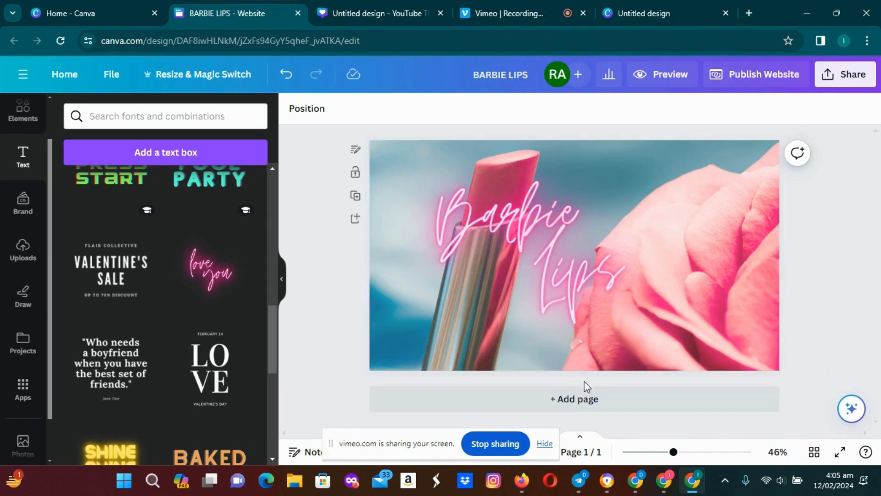
Add a second page and insert the wide magenta lipstick photo and the portrait photo of a lipstick standing on a ledge.
left_click(578, 399)
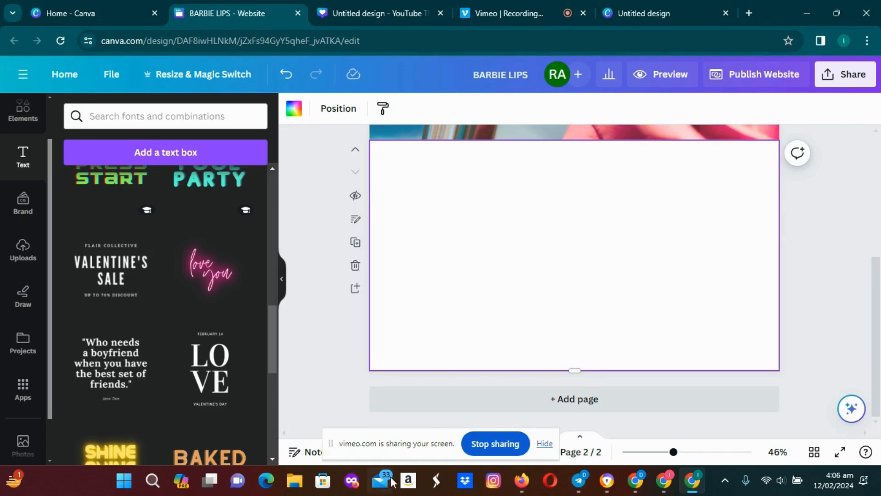
left_click(22, 442)
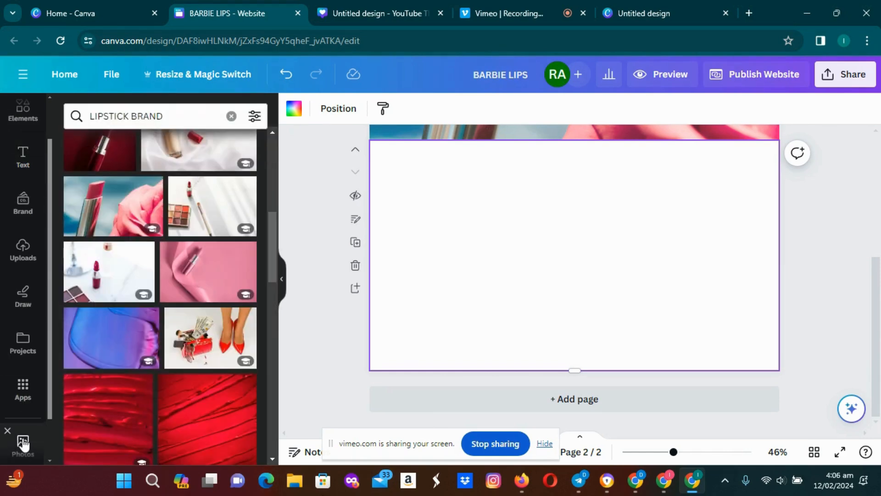
scroll(159, 296, "down", 5)
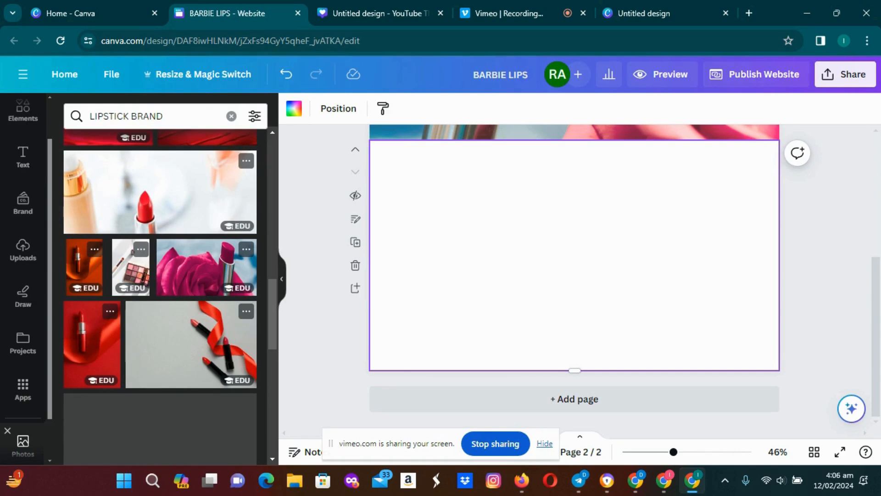
scroll(159, 296, "down", 5)
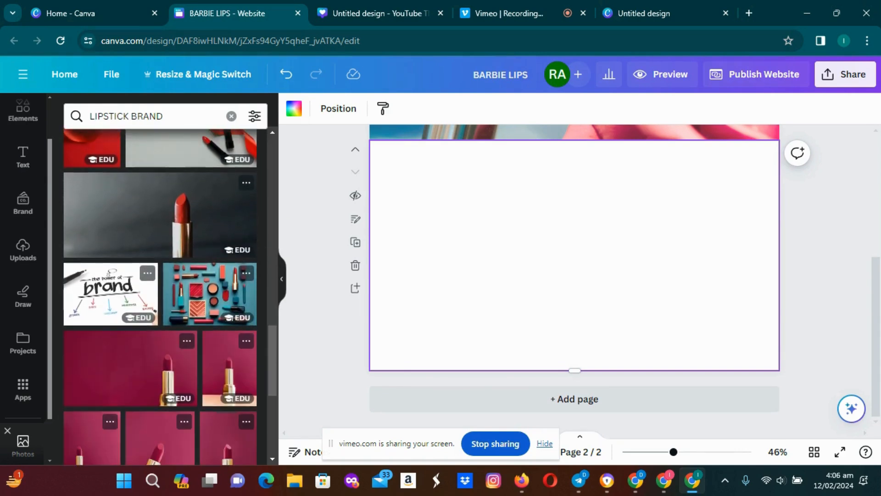
scroll(160, 297, "down", 3)
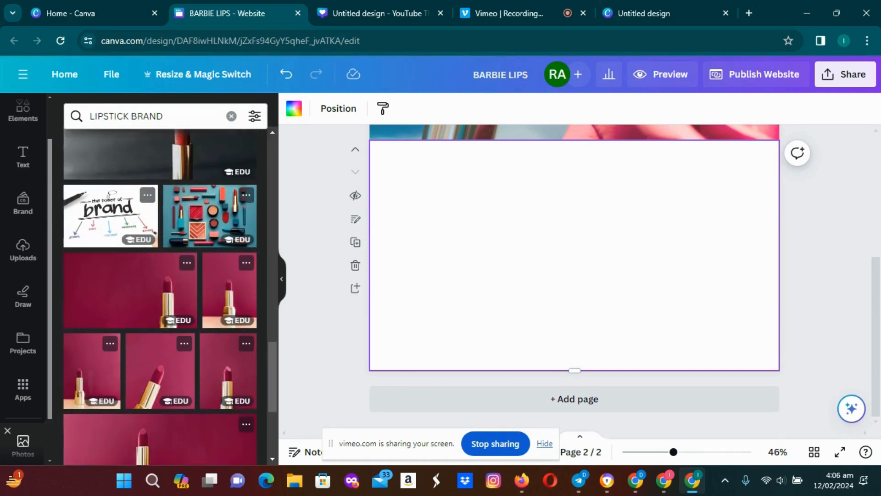
scroll(160, 297, "down", 2)
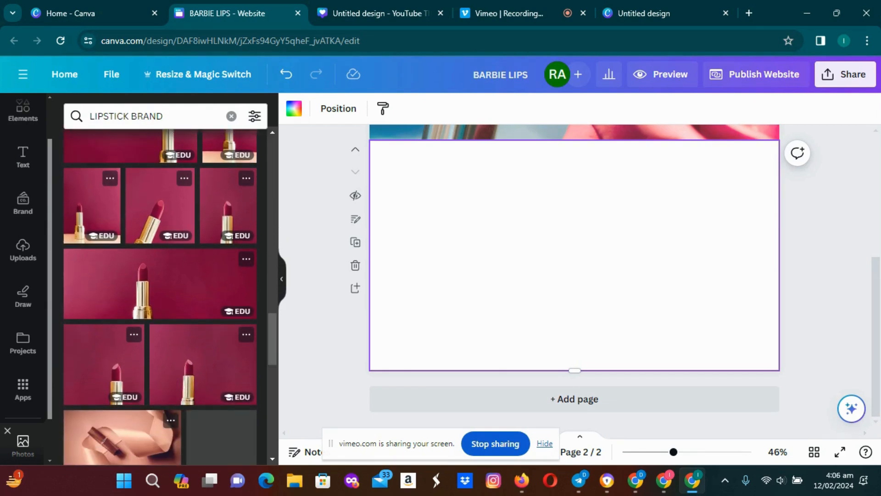
left_click(159, 283)
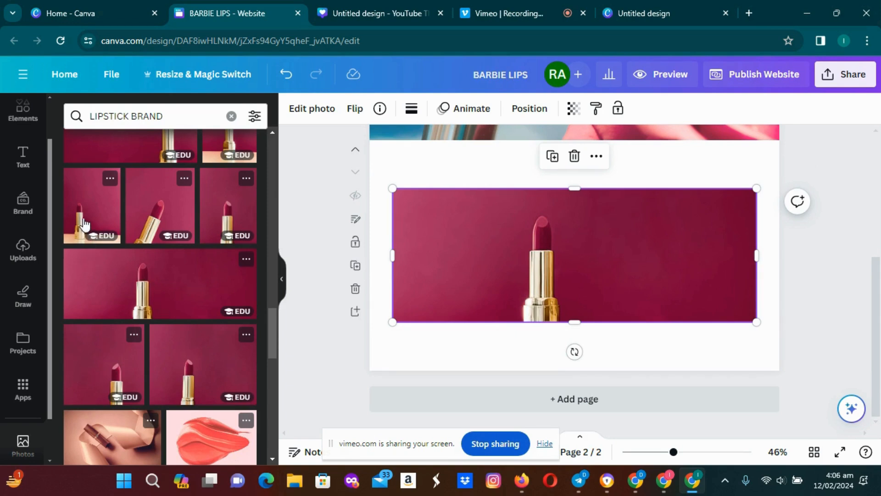
left_click(88, 238)
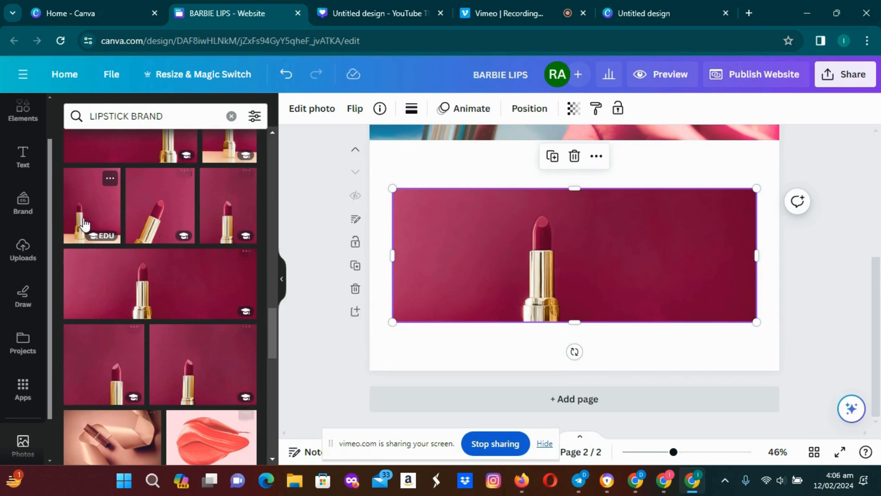
Delete the wide lipstick photo and set the portrait lipstick photo as the second page's background.
left_click(448, 280)
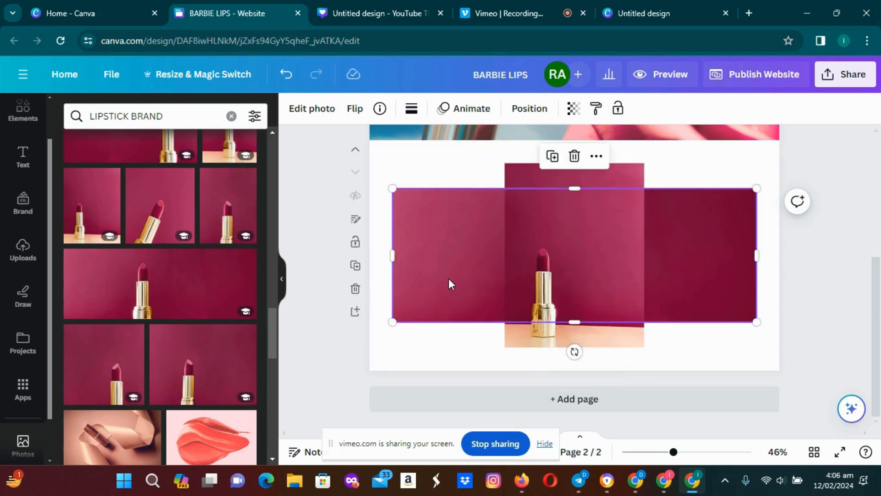
left_click(574, 157)
left_click(541, 313)
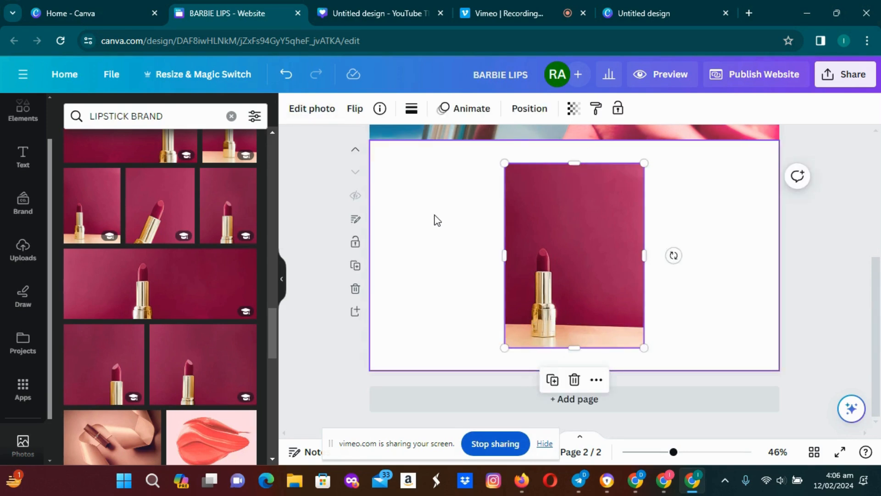
right_click(580, 241)
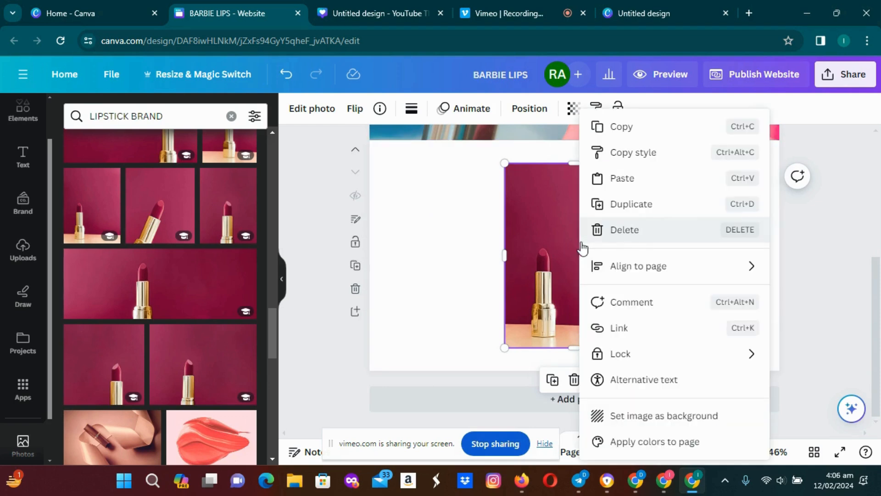
left_click(634, 416)
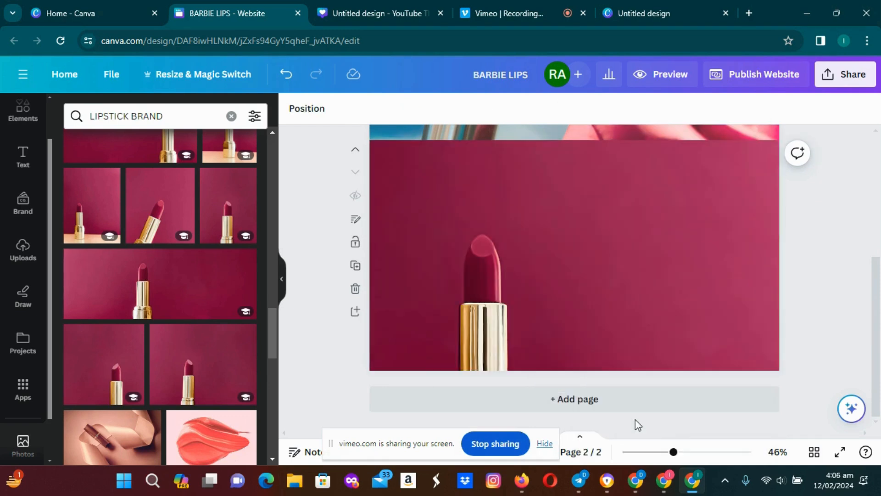
Reposition the second page's background photo within its crop so the lipstick tip sits near the page's upper edge.
left_click(533, 301)
left_click(309, 114)
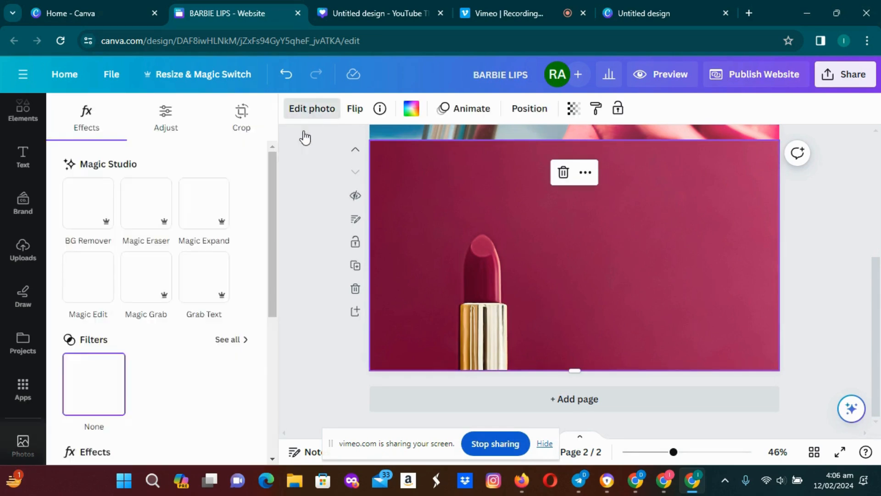
left_click(235, 125)
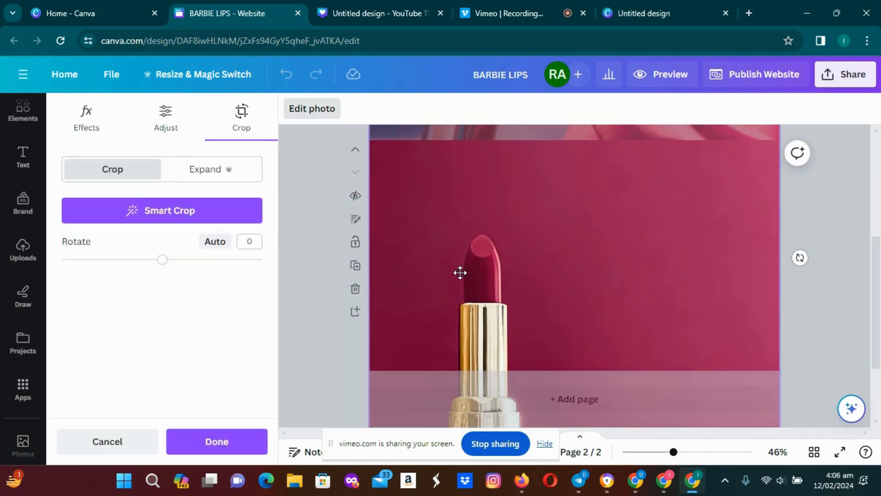
left_click_drag(461, 273, 469, 178)
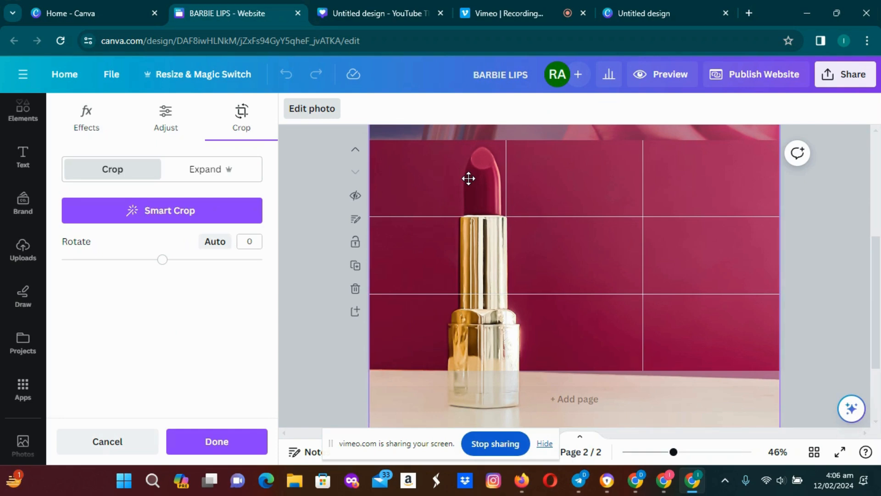
left_click_drag(468, 178, 466, 178)
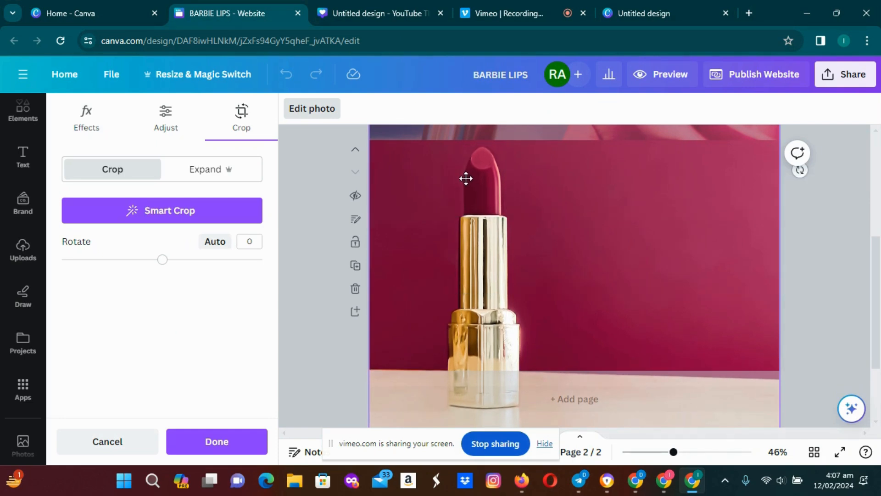
left_click(824, 282)
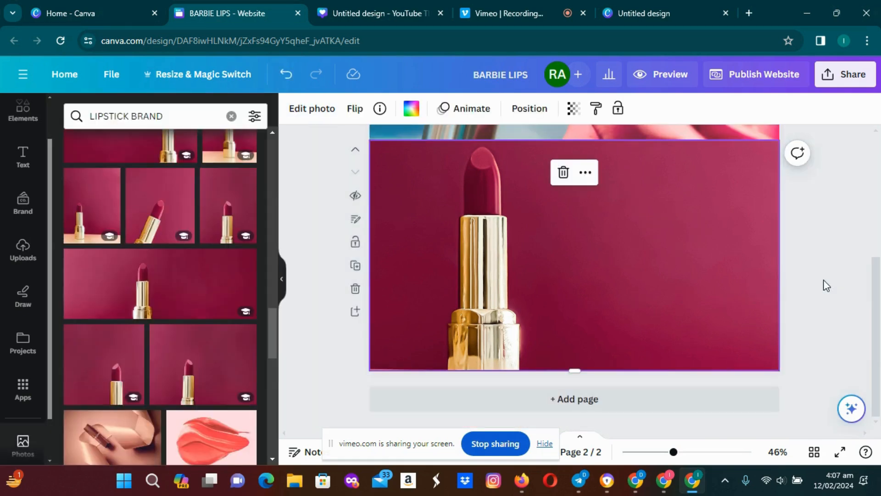
left_click(819, 305)
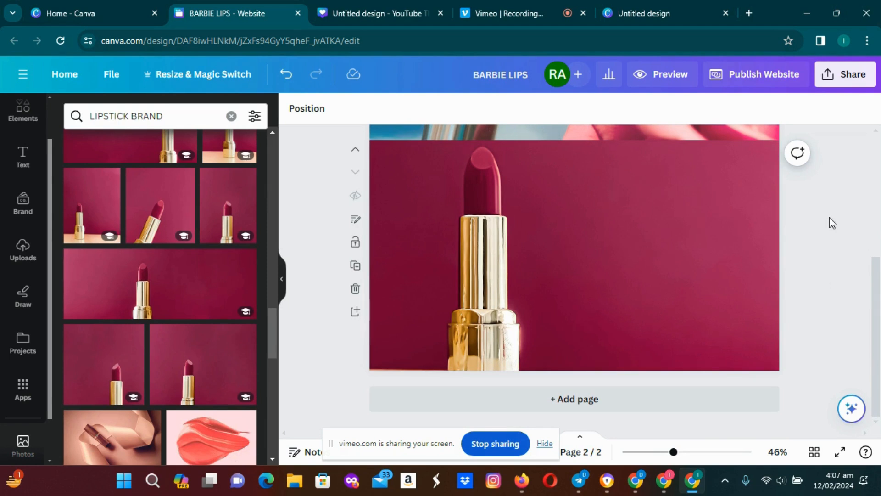
Add a white paragraph describing lipstick beside the lipstick on the second page, and delete the "about lipstck" heading.
left_click_drag(877, 280, 873, 259)
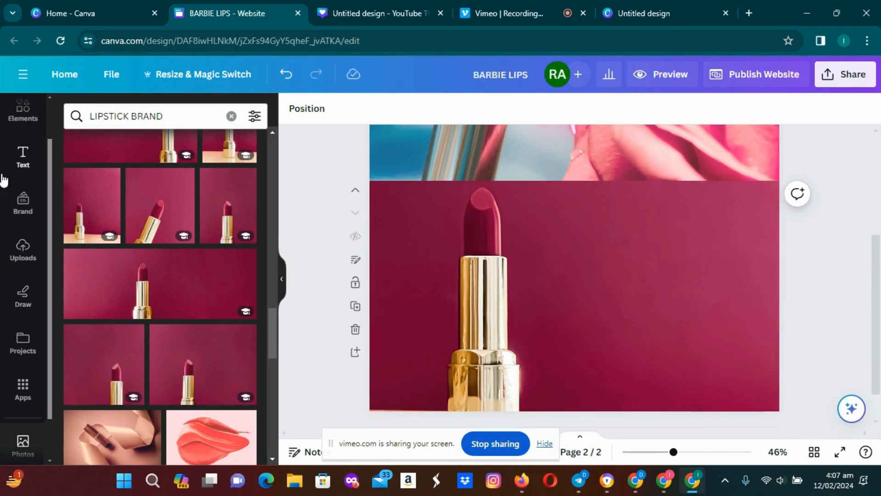
left_click(22, 161)
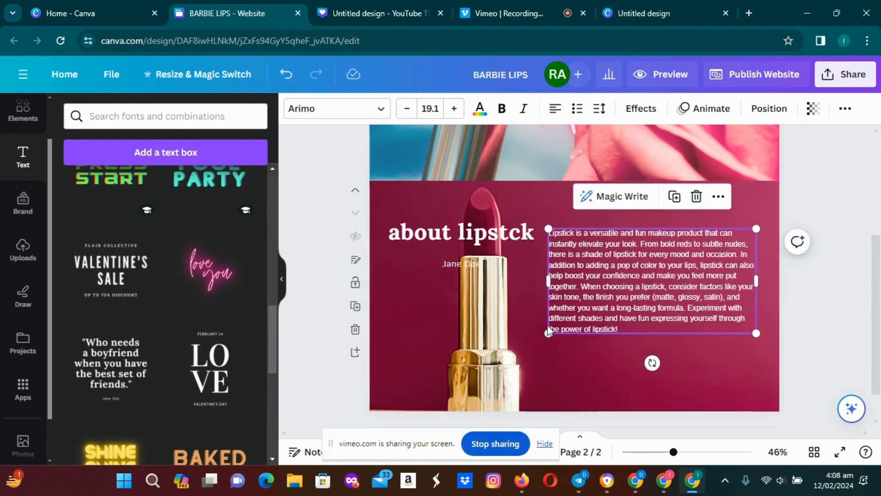
left_click(476, 242)
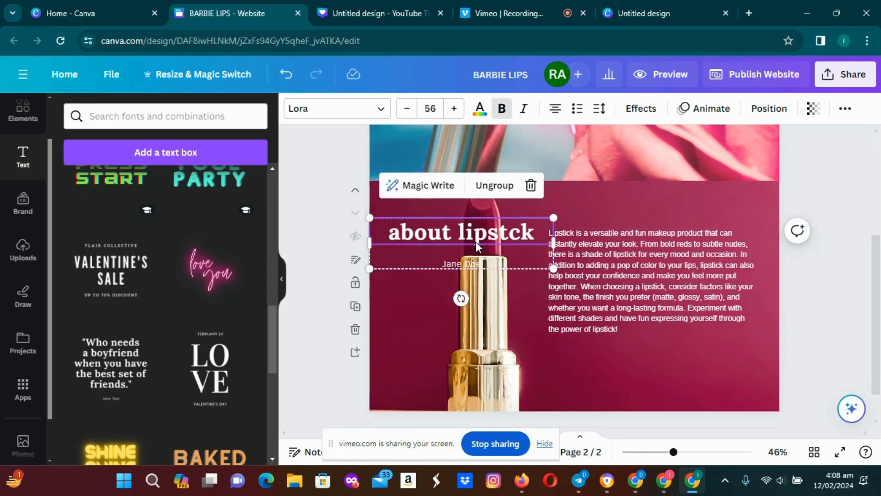
left_click(531, 186)
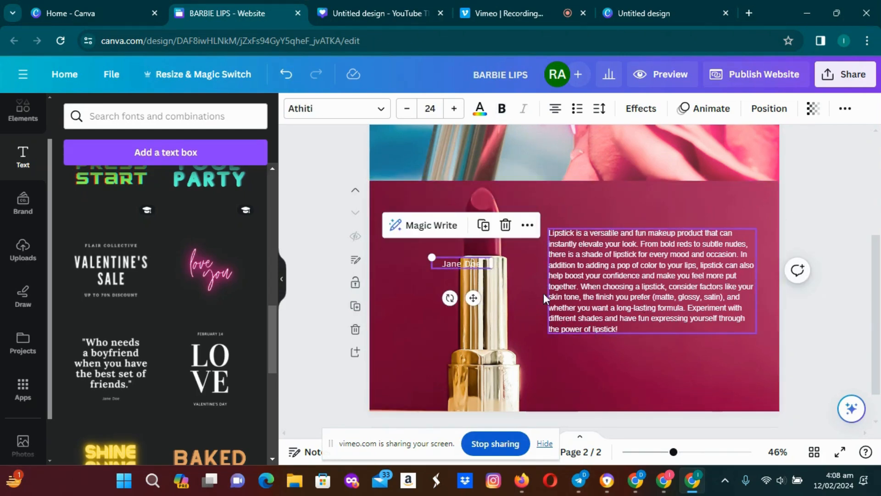
Delete the leftover small name text over the lipstick on the second page, and add a third page.
left_click(506, 226)
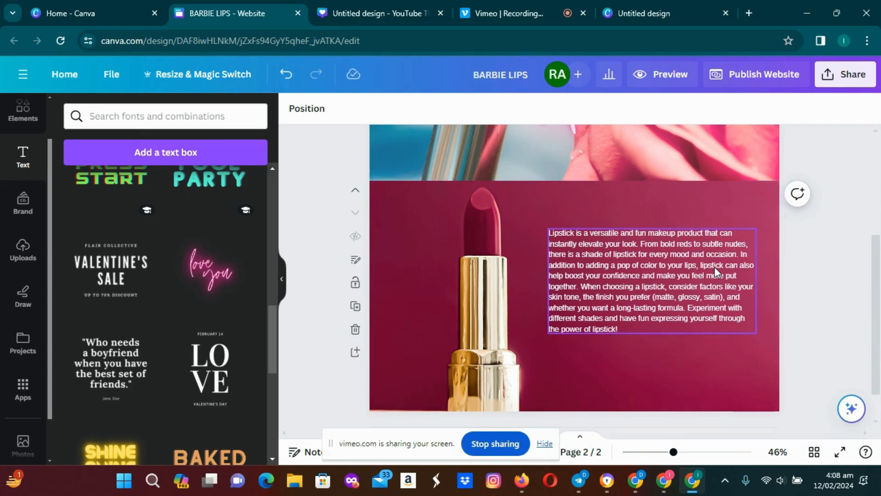
scroll(714, 266, "down", 1)
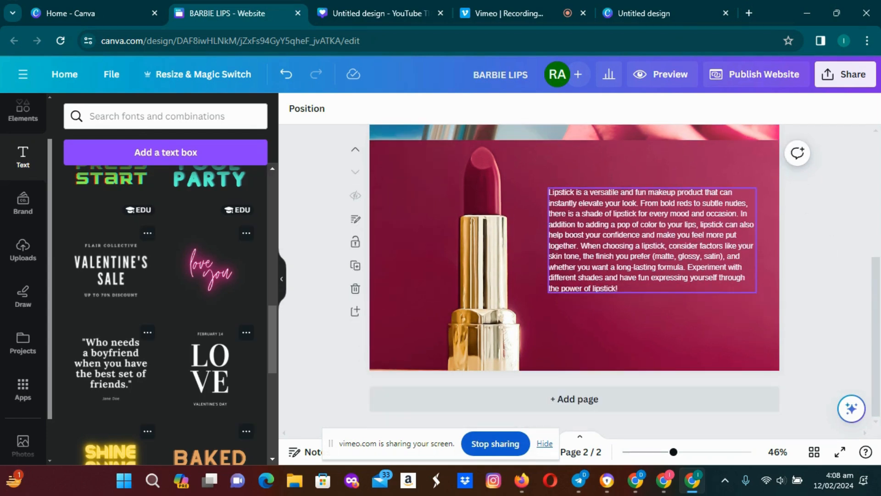
left_click(571, 400)
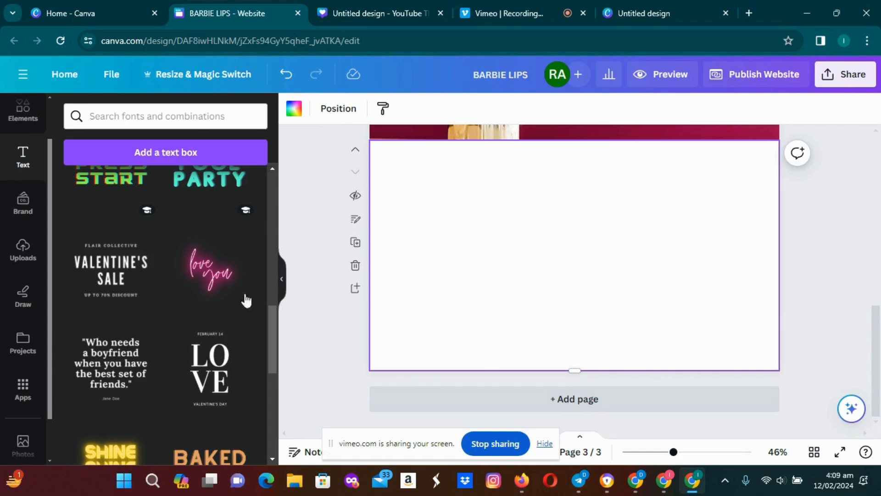
Fill the third page with the photo of pink lips holding a crystal heart from the LIPSTICK BRAND photo results.
left_click(23, 443)
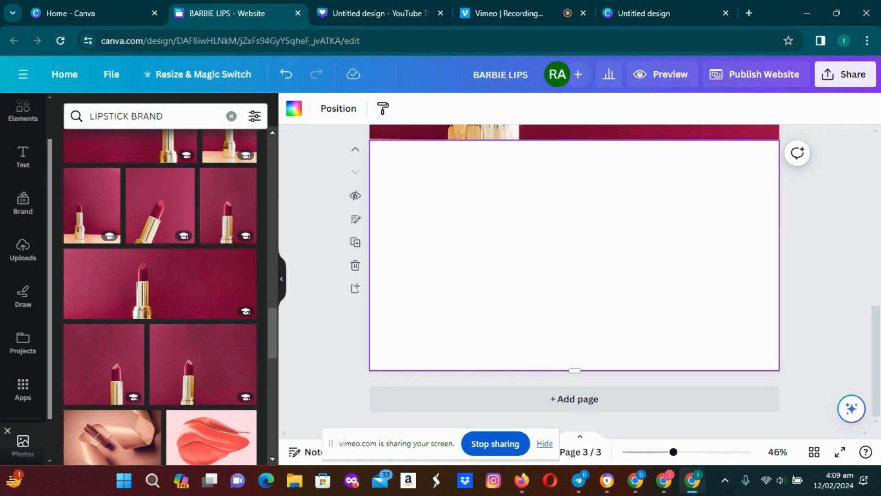
scroll(161, 296, "down", 5)
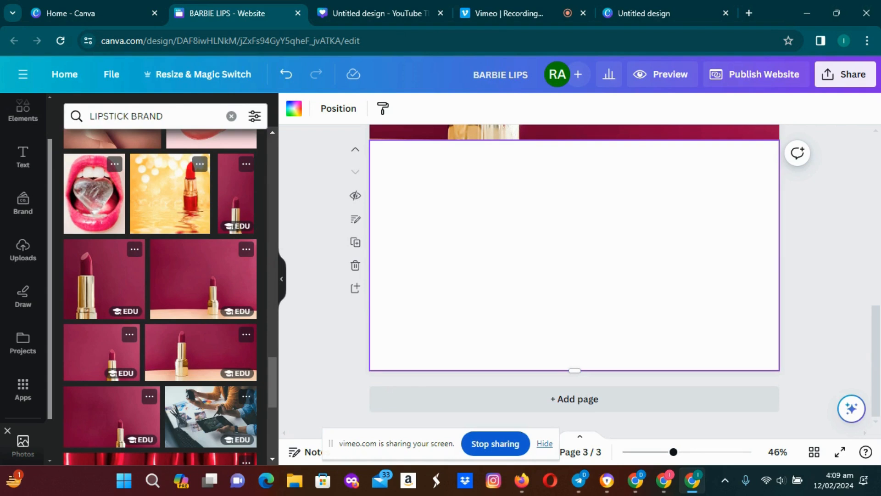
left_click(94, 193)
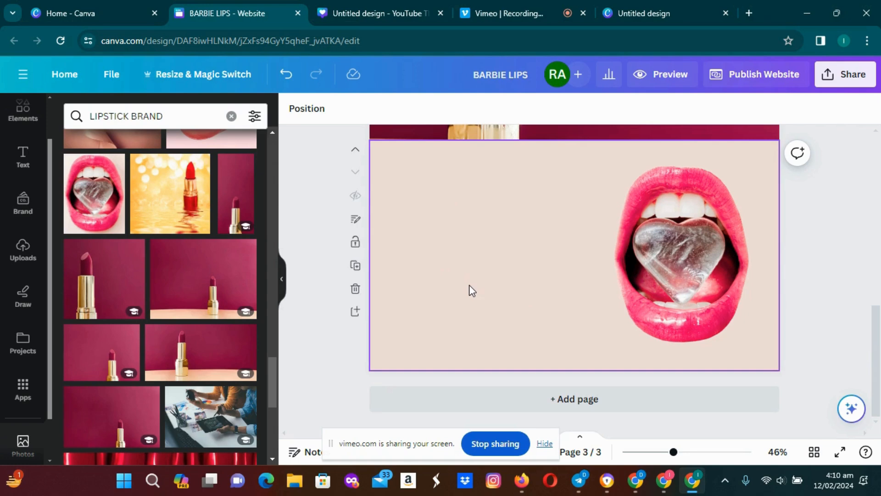
Add the text "Get Access To Our Promo Pack @ 50% Discount..." beside the lips in pink Alex Brush, sized to 75.4.
left_click(19, 160)
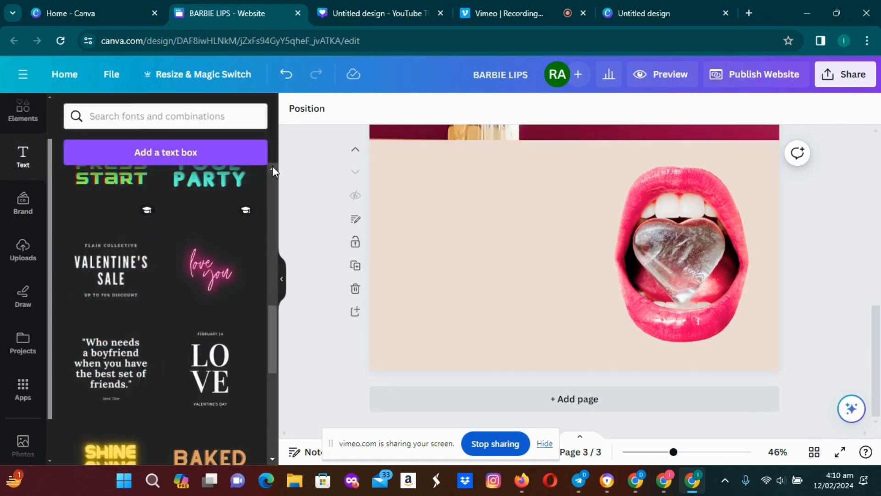
scroll(272, 166, "up", 10)
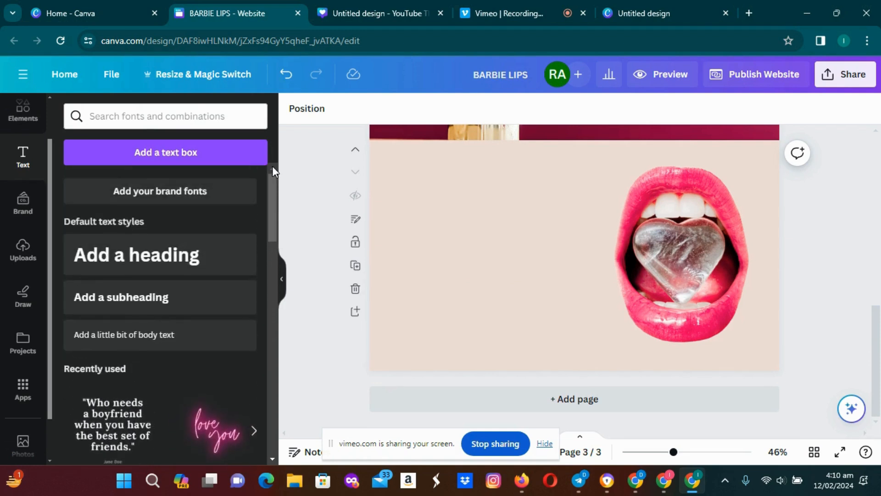
left_click(114, 307)
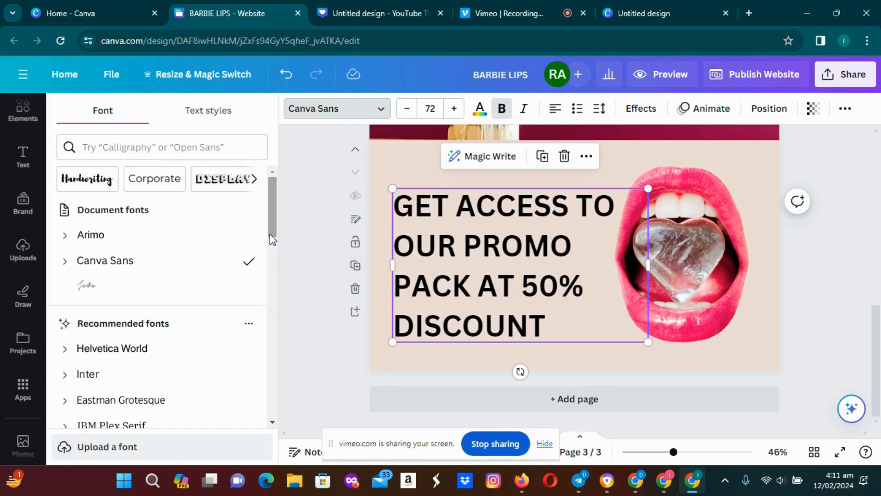
left_click(92, 188)
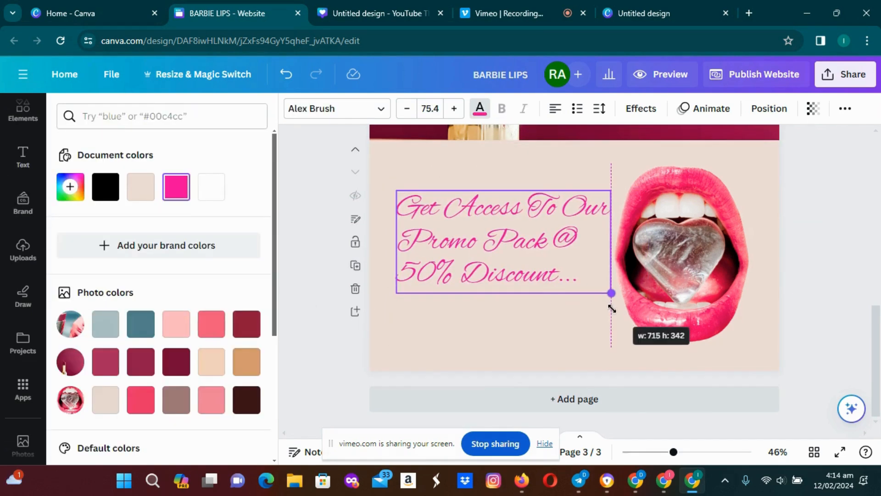
left_click_drag(611, 293, 612, 294)
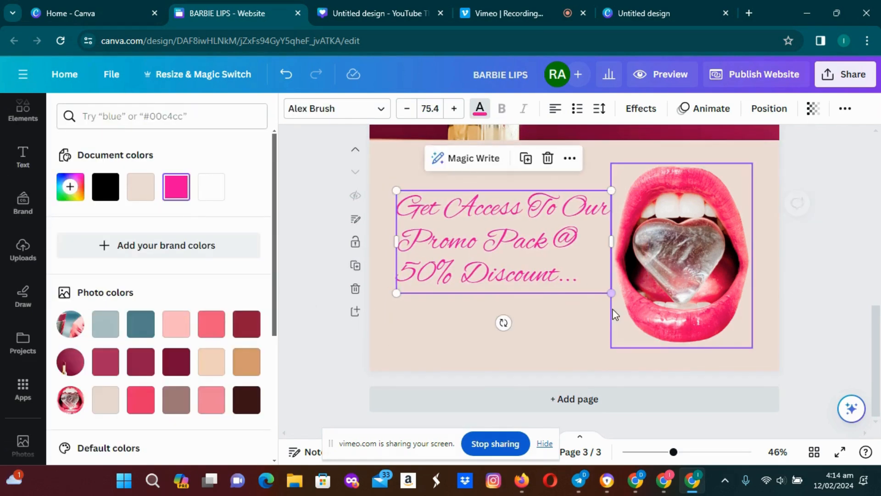
Tilt the promo text so it rises toward the lips, shift it slightly down, and enlarge it to font size 82.9.
left_click_drag(503, 323, 565, 369)
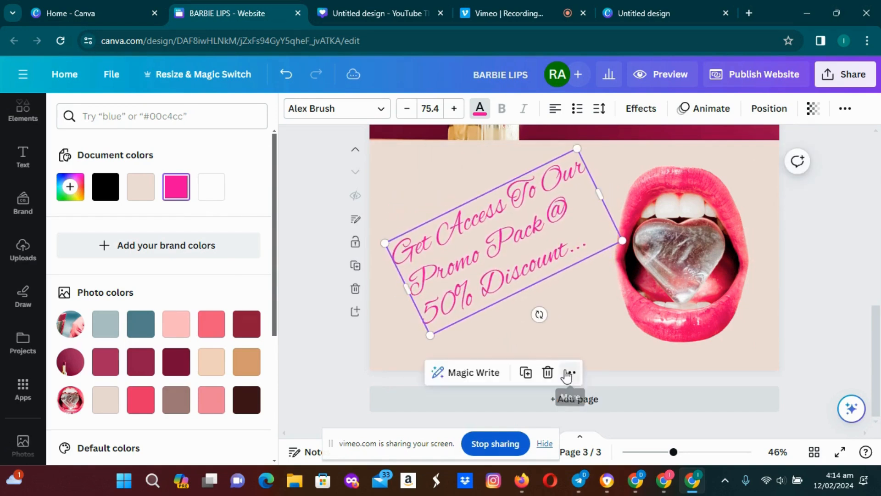
left_click_drag(513, 284, 512, 299)
left_click_drag(620, 255, 646, 255)
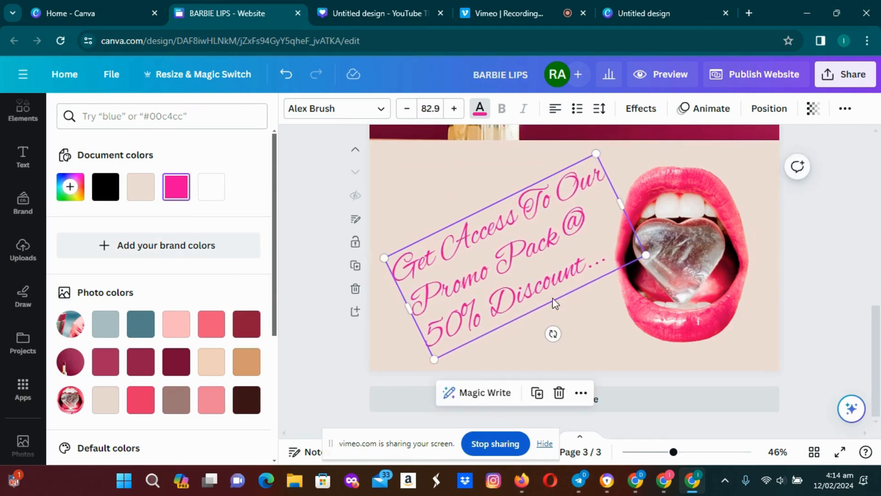
left_click(796, 304)
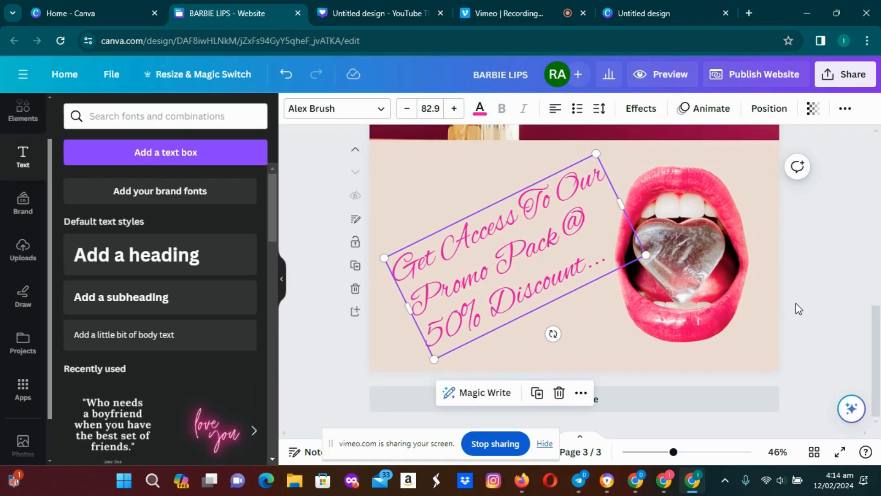
left_click(796, 303)
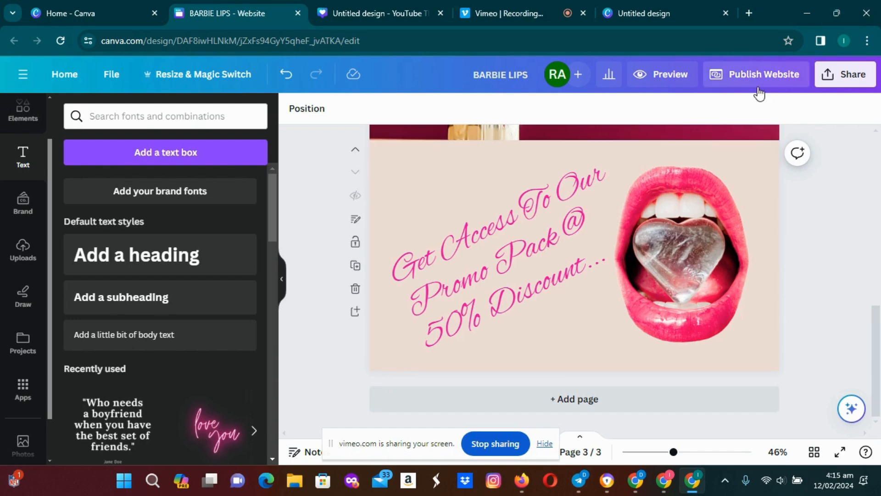
Preview the website full screen, review all three pages from the cover to the promo page and back, and return to the editor.
left_click(647, 81)
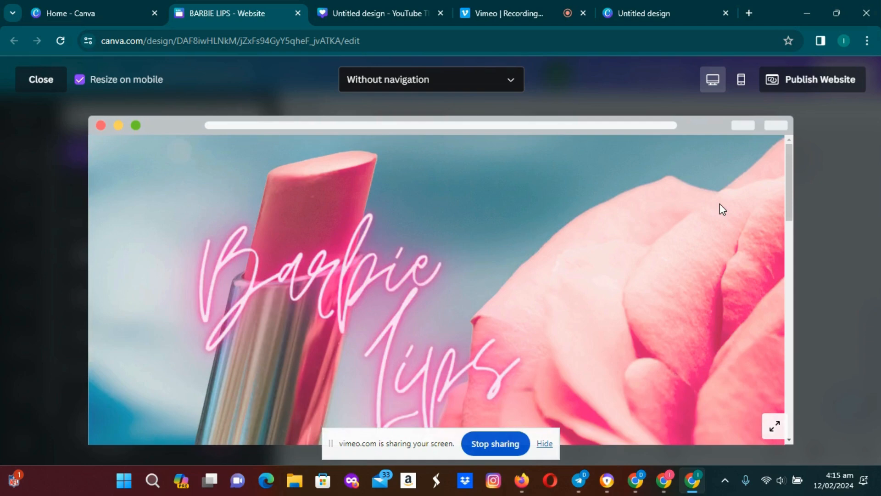
left_click(779, 431)
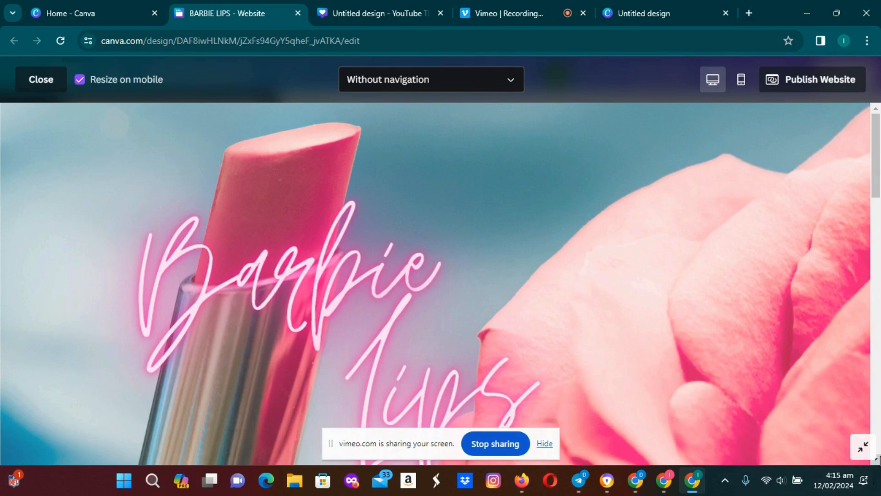
left_click(877, 459)
left_click(877, 460)
left_click(877, 460)
left_click(877, 459)
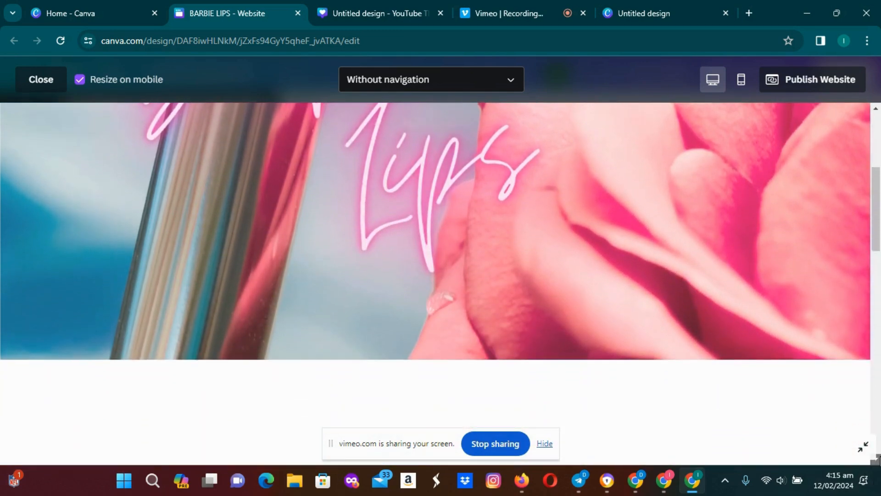
left_click(877, 459)
left_click(877, 459)
left_click(877, 460)
left_click(877, 459)
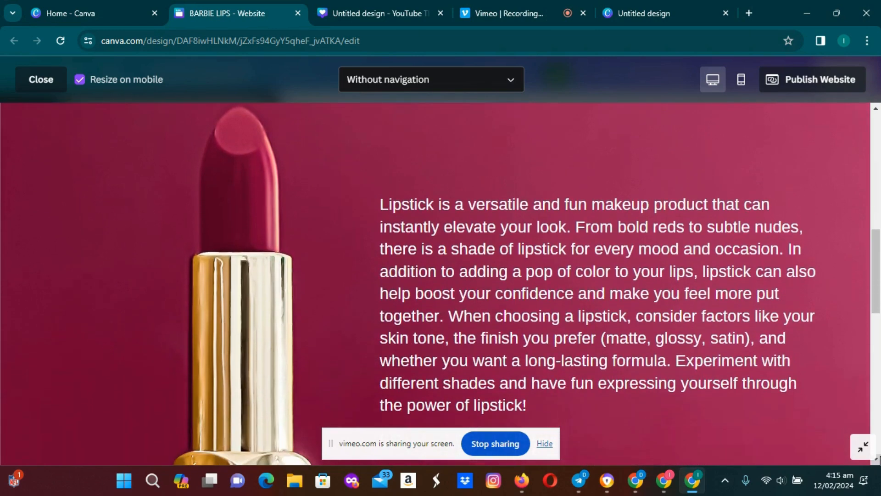
left_click(877, 459)
left_click(877, 460)
left_click(877, 459)
left_click(877, 459)
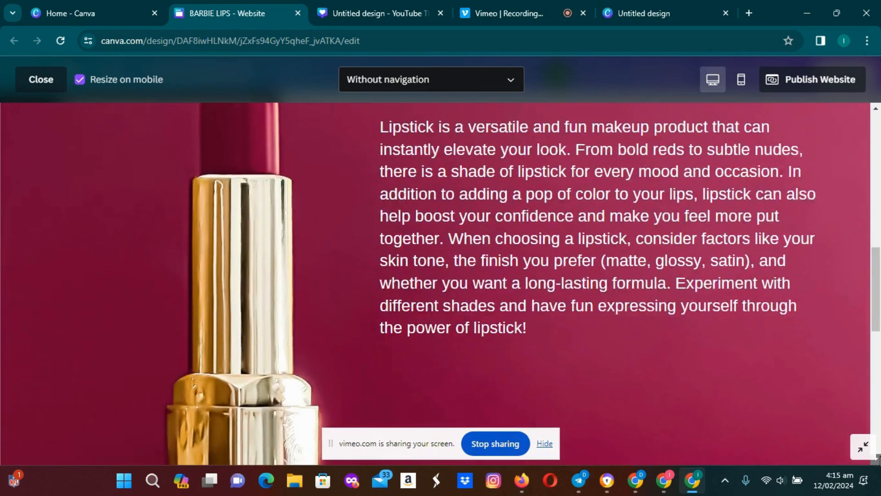
left_click(877, 459)
left_click(877, 459)
left_click(877, 460)
left_click(877, 460)
left_click(877, 459)
left_click(877, 459)
left_click(877, 459)
left_click(877, 459)
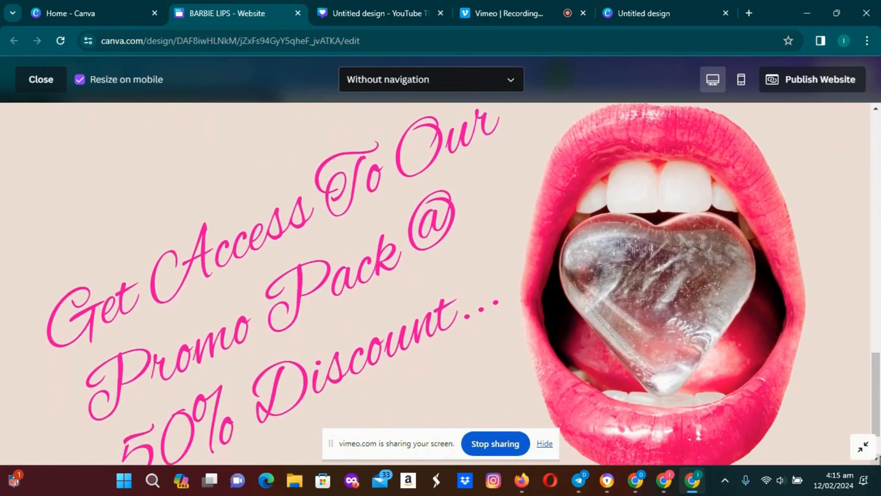
left_click(877, 460)
left_click(877, 459)
left_click(877, 460)
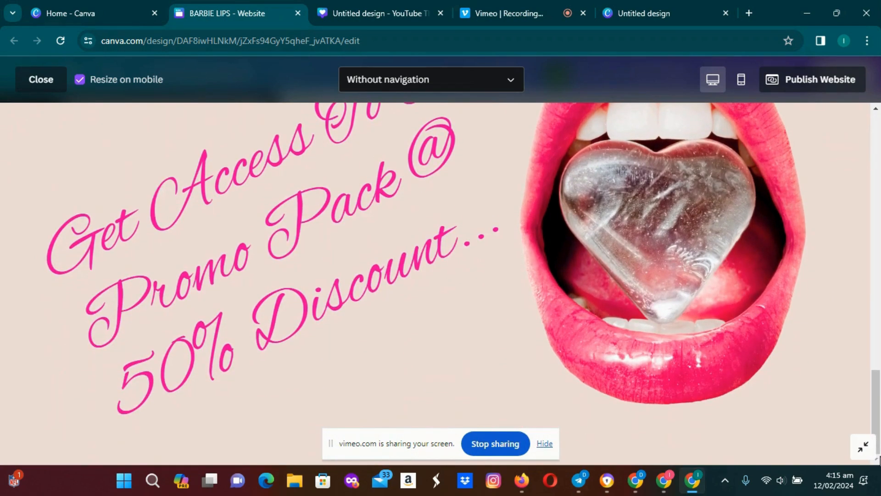
left_click(877, 110)
left_click(877, 110)
left_click(877, 110)
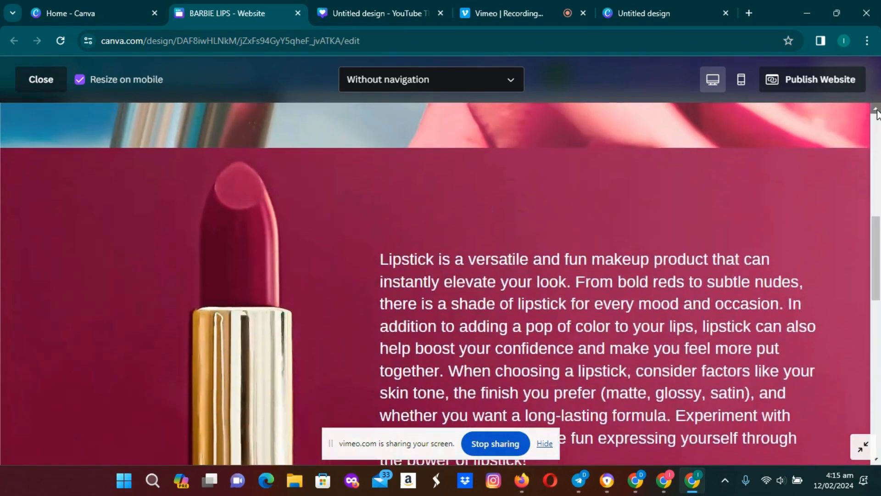
left_click(877, 110)
left_click(877, 110)
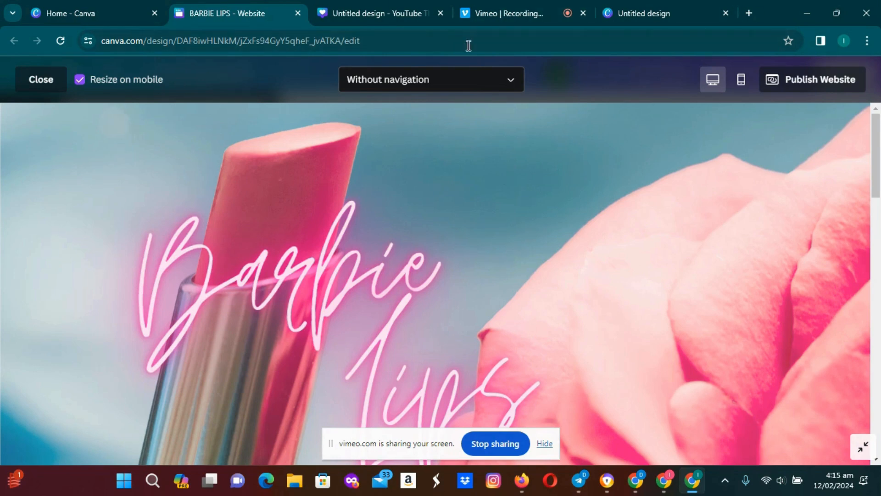
left_click(51, 85)
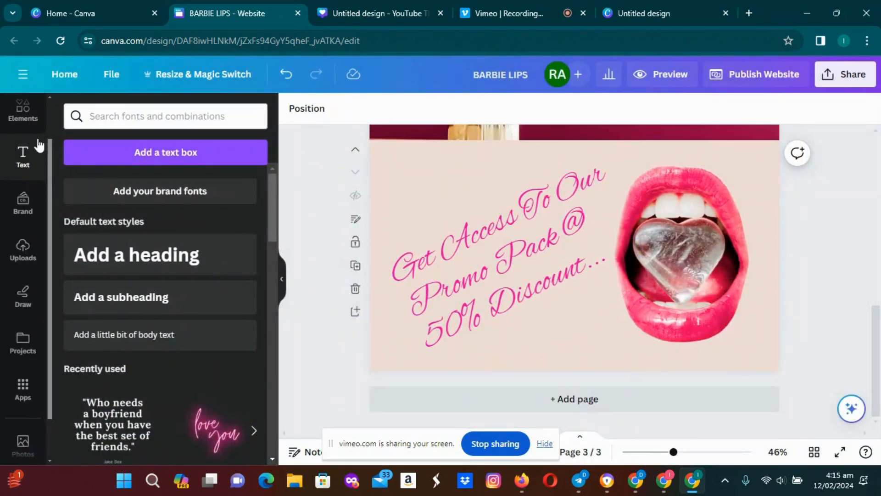
Search the elements for "butterfly" and insert the graphic of four small pastel butterflies on the third page.
left_click(29, 121)
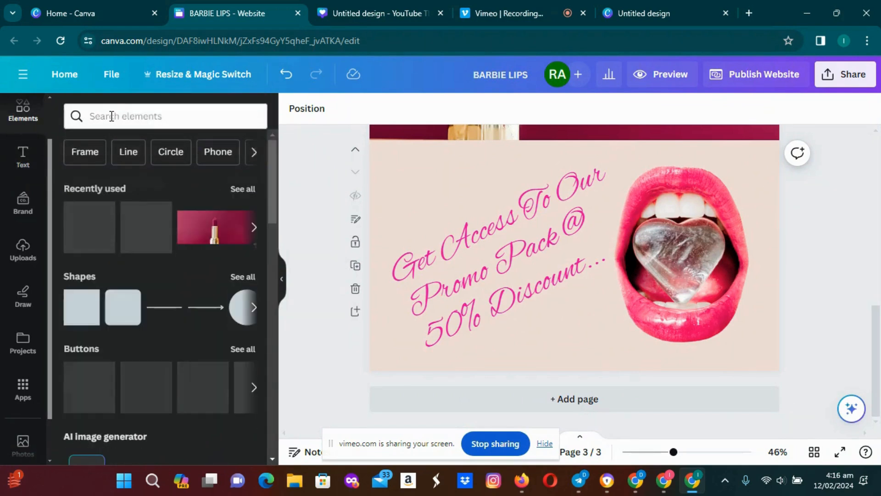
left_click(111, 116)
type("butter")
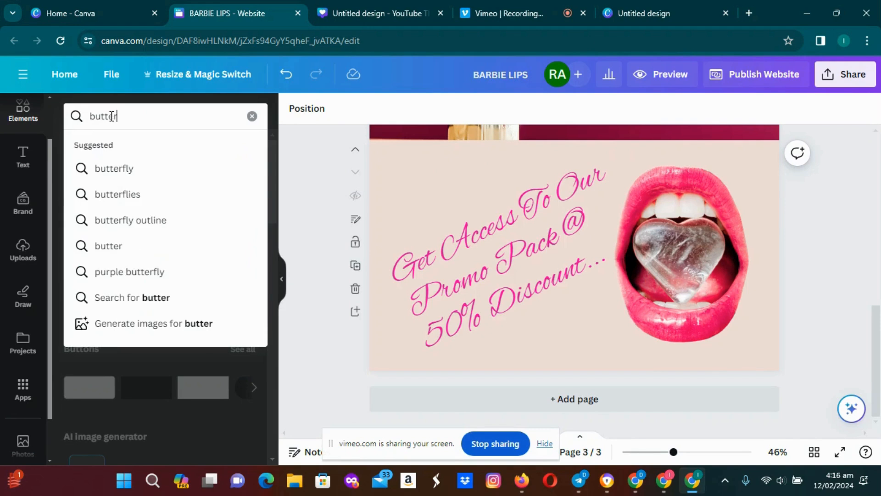
type("fly")
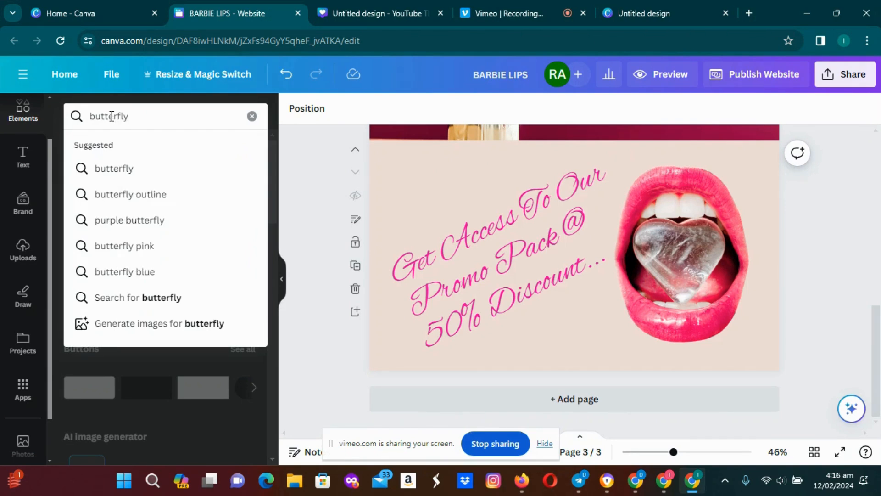
key("Return")
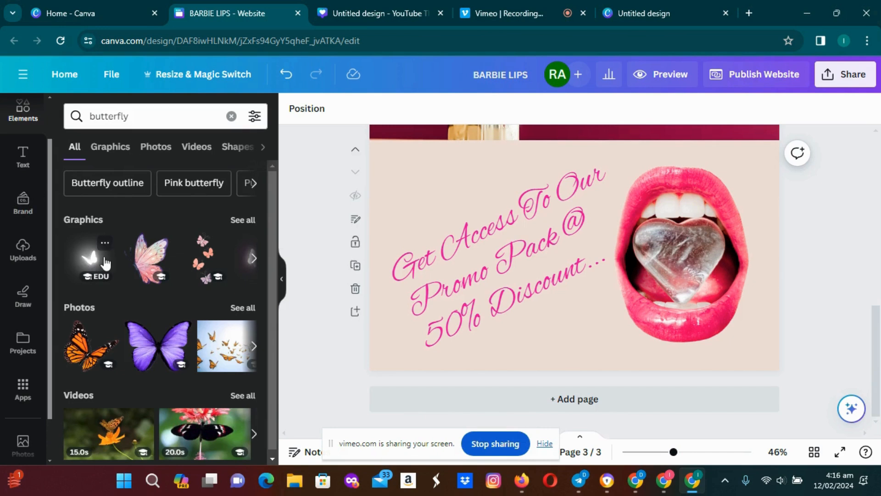
left_click(203, 264)
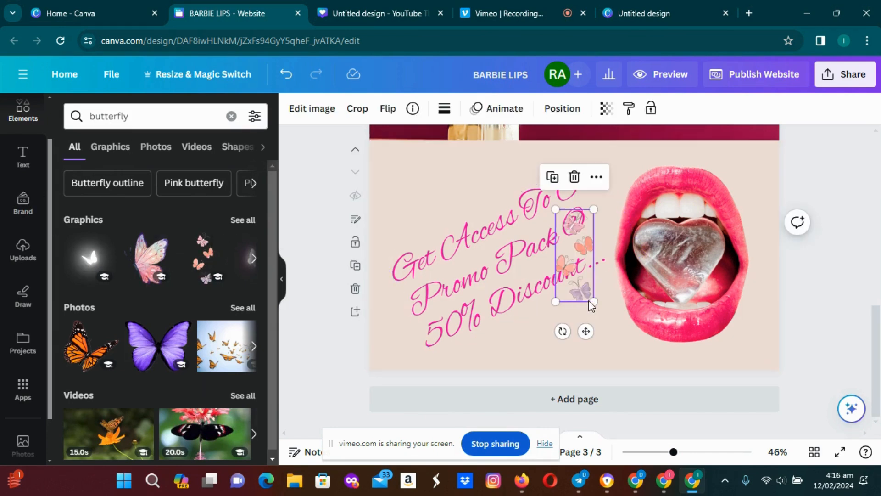
Shrink the butterfly graphic and place it in the third page's lower-right corner, beside the lips.
left_click_drag(592, 300, 615, 353)
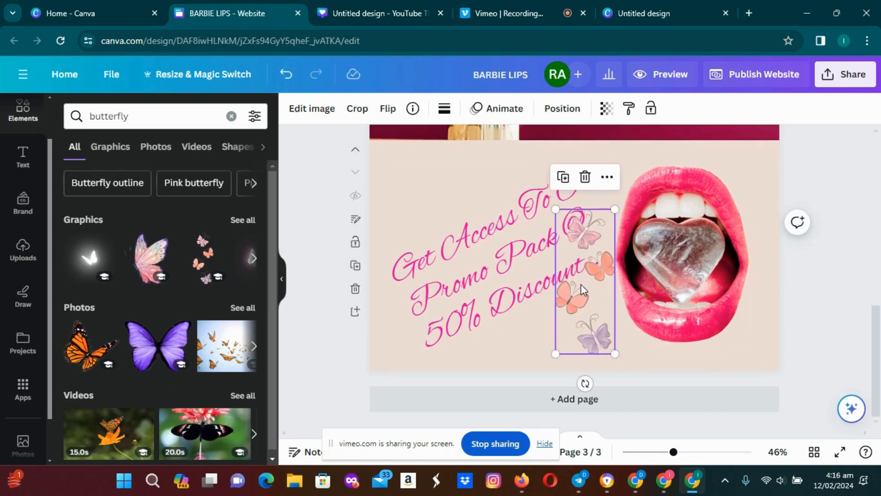
left_click_drag(589, 285, 608, 291)
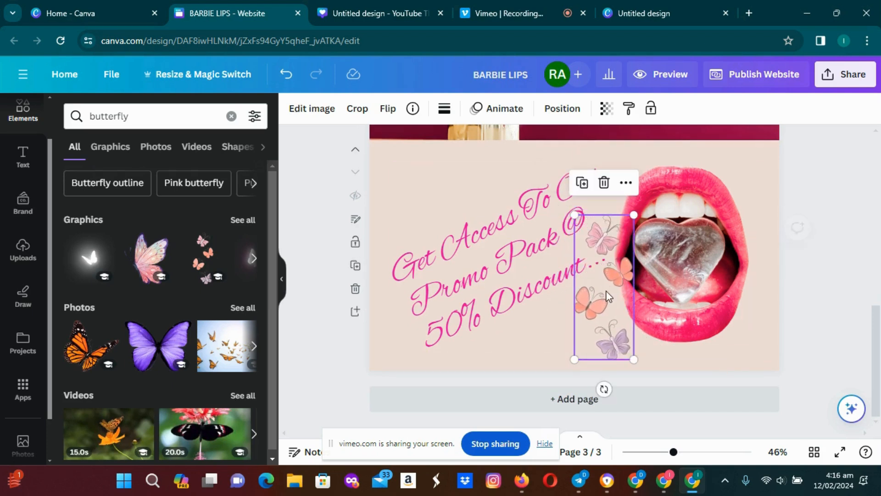
left_click_drag(574, 216, 602, 281)
left_click_drag(622, 325, 762, 334)
left_click(830, 246)
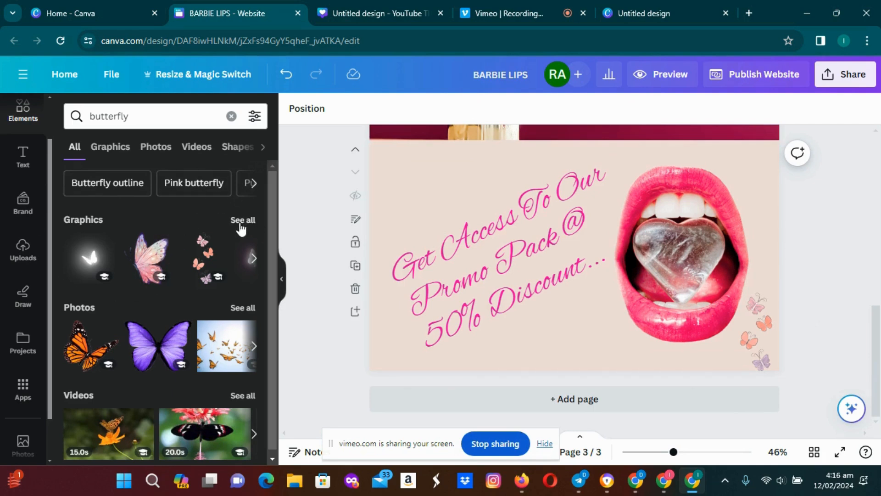
Insert the light-blue flapping butterfly graphic on the third page, shrink it, and place it in the page's upper-left corner above the promo text.
left_click(122, 158)
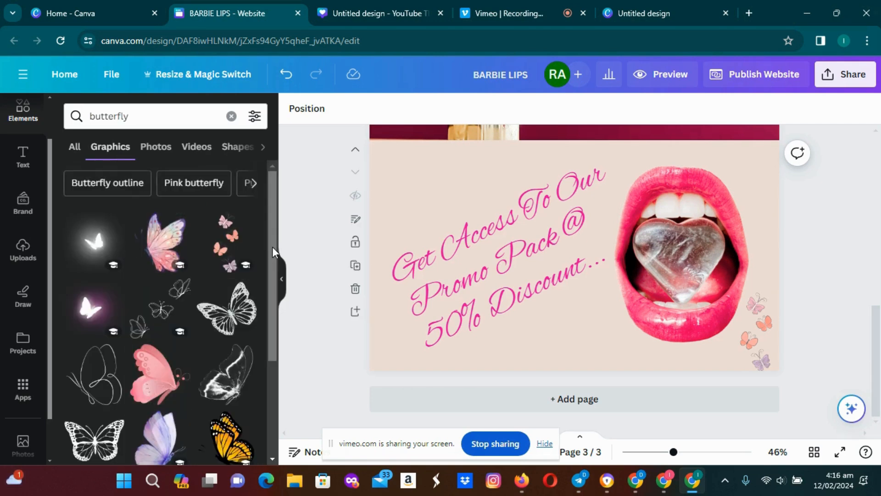
left_click_drag(271, 247, 281, 344)
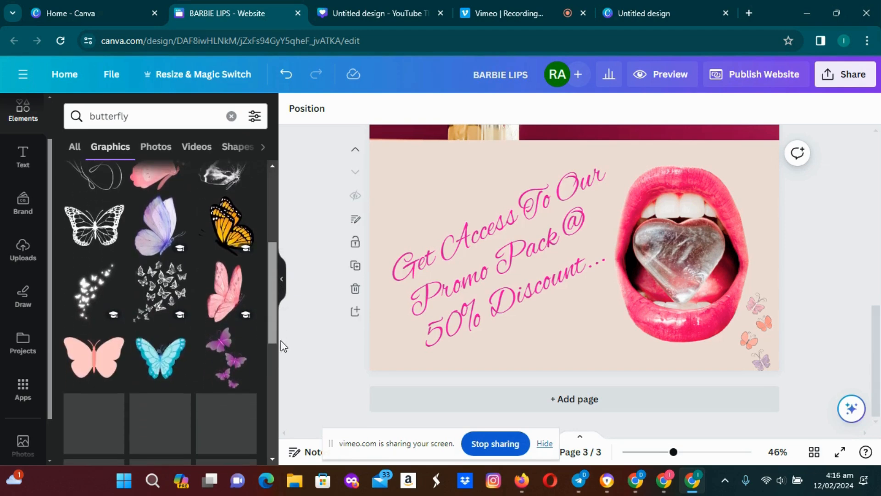
left_click(159, 357)
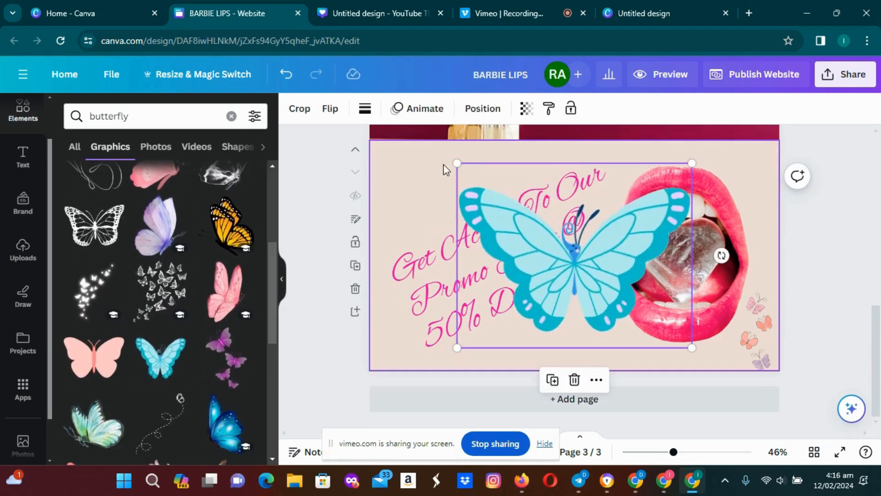
left_click_drag(457, 163, 614, 286)
left_click_drag(648, 310, 419, 195)
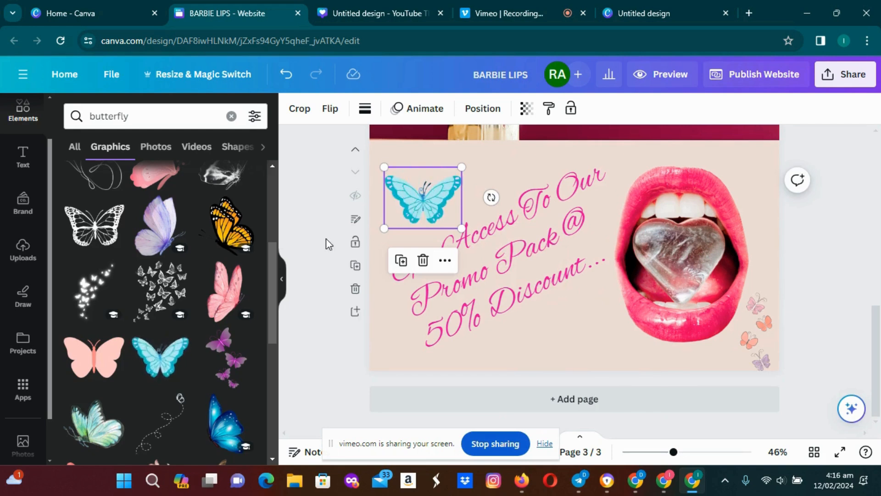
left_click(325, 251)
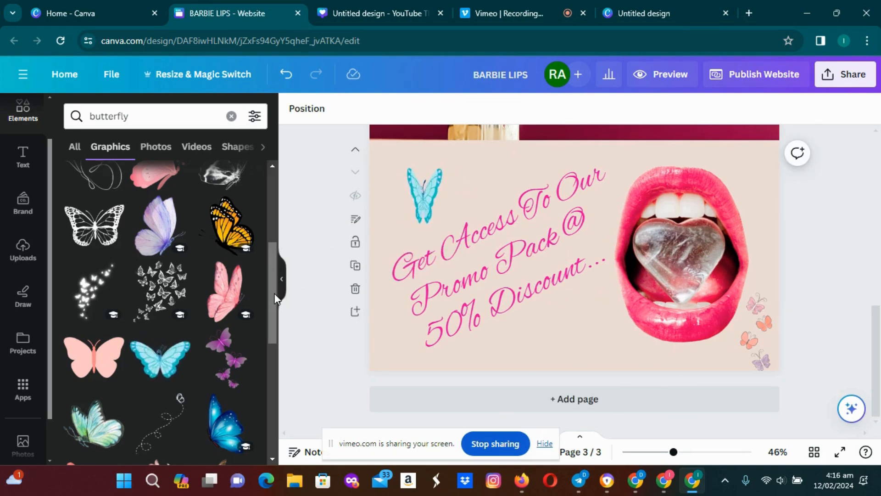
scroll(263, 360, "down", 4)
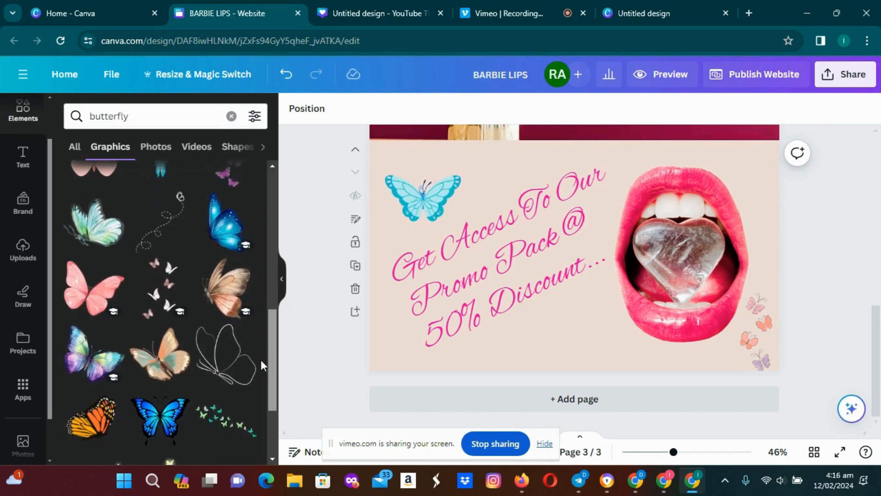
scroll(260, 360, "up", 5)
scroll(256, 271, "up", 2)
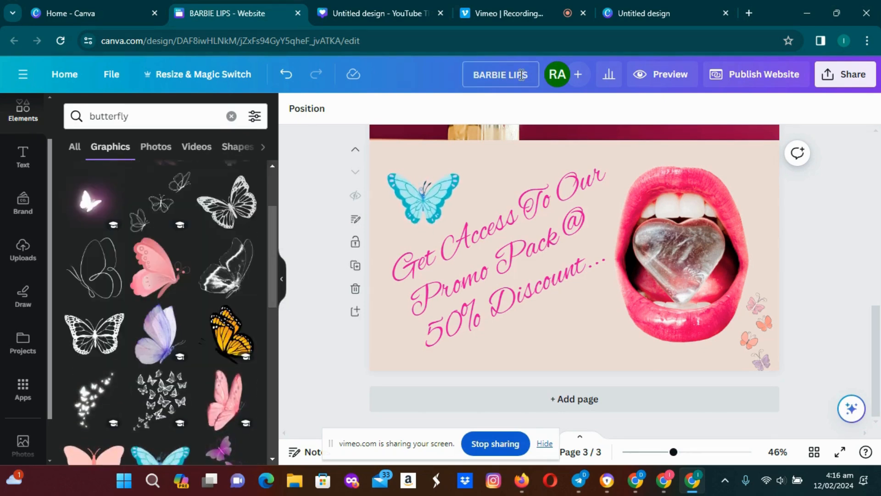
Preview the website full screen, review it from the cover down to the promo page, and return to the editor.
left_click(646, 74)
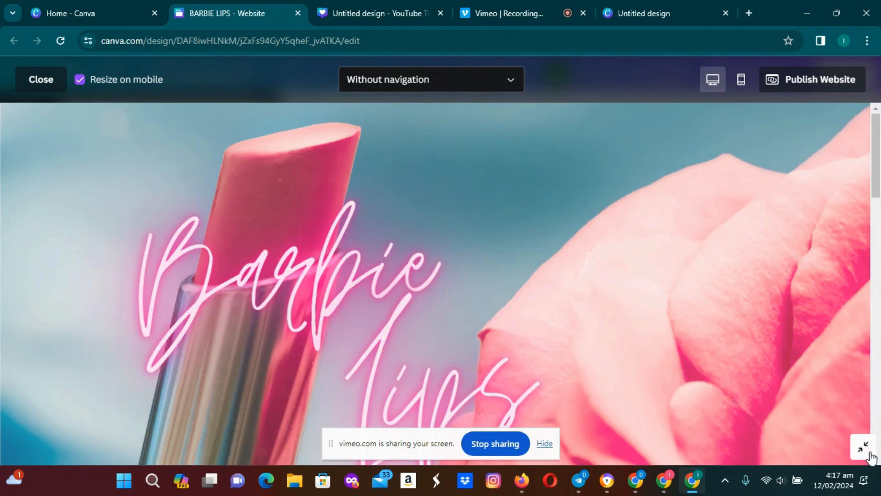
left_click(865, 453)
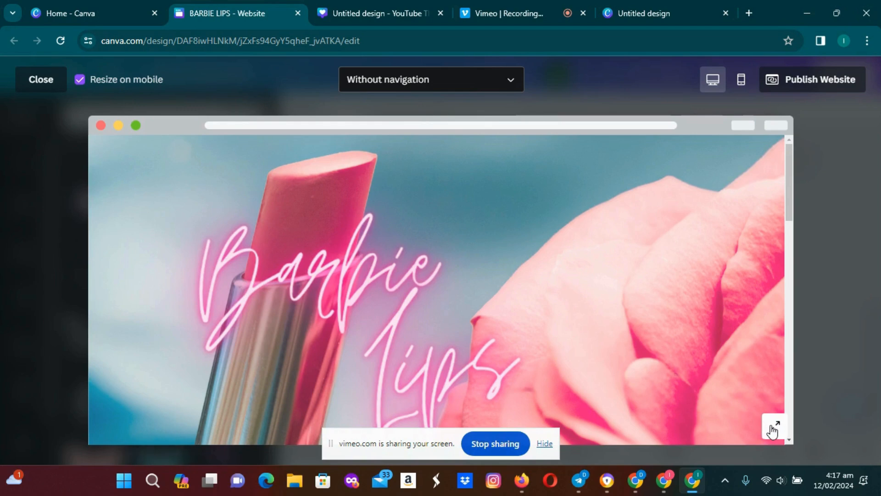
left_click(776, 426)
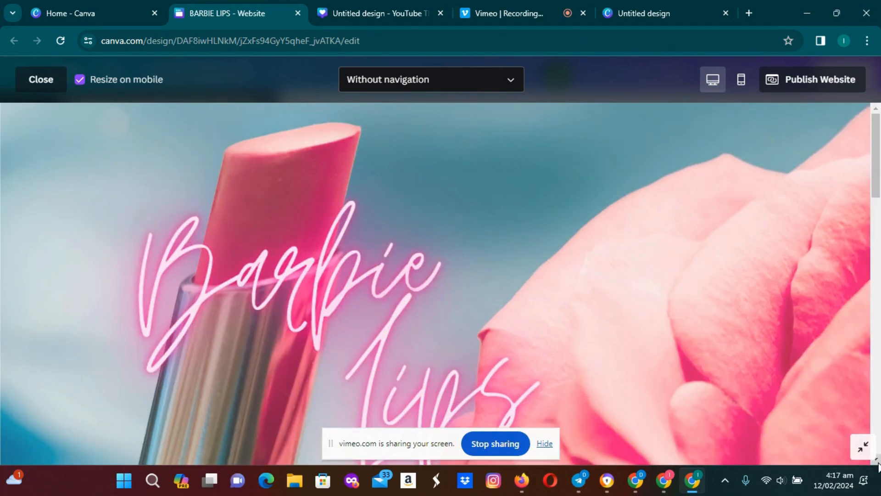
scroll(878, 466, "down", 10)
scroll(877, 466, "down", 5)
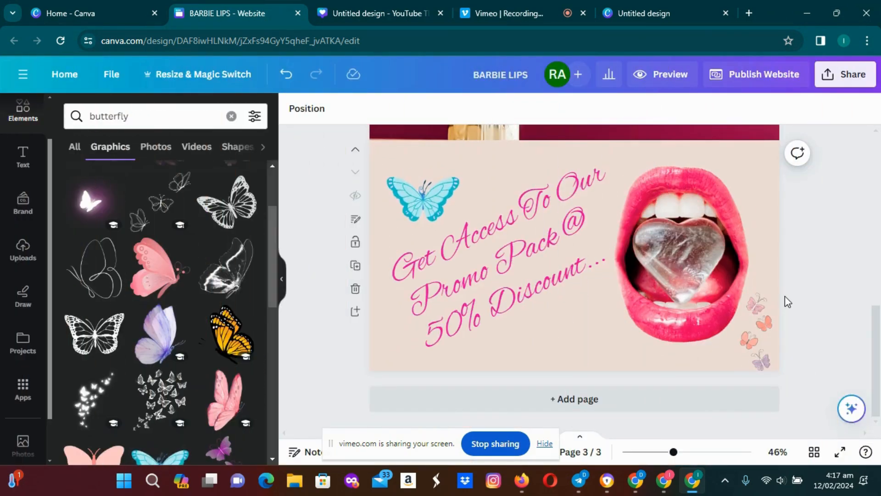
scroll(785, 296, "up", 2)
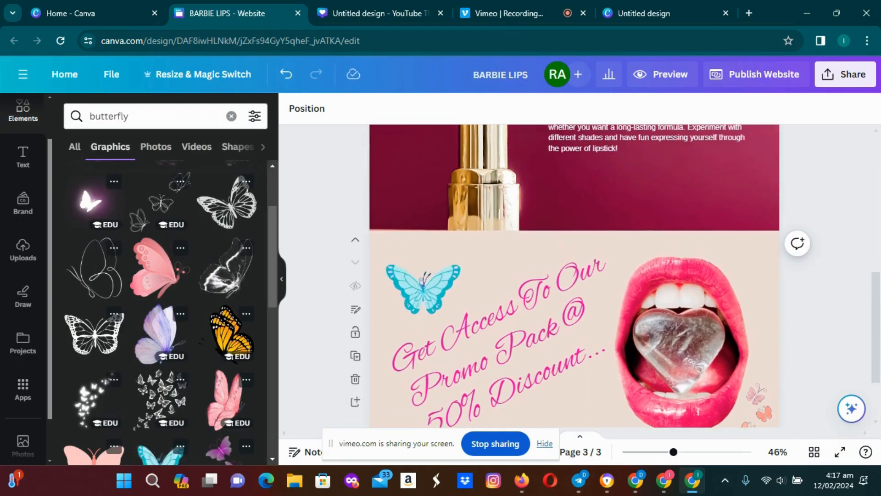
left_click(851, 409)
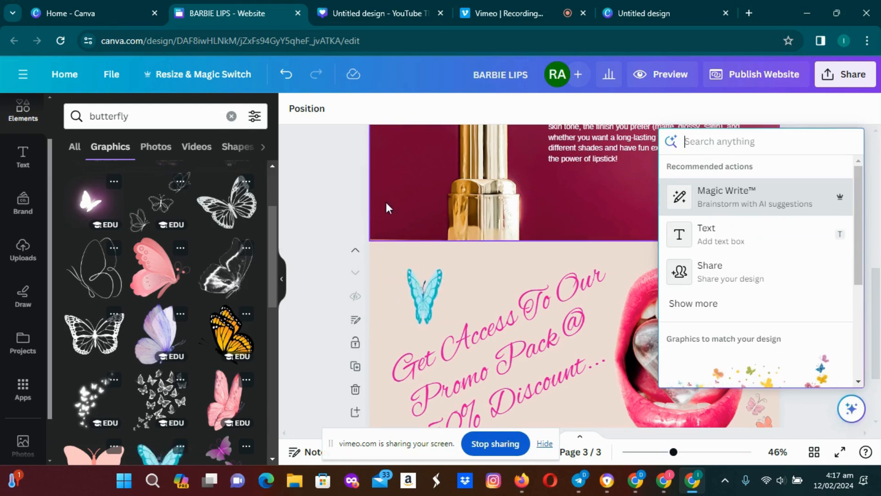
left_click(329, 205)
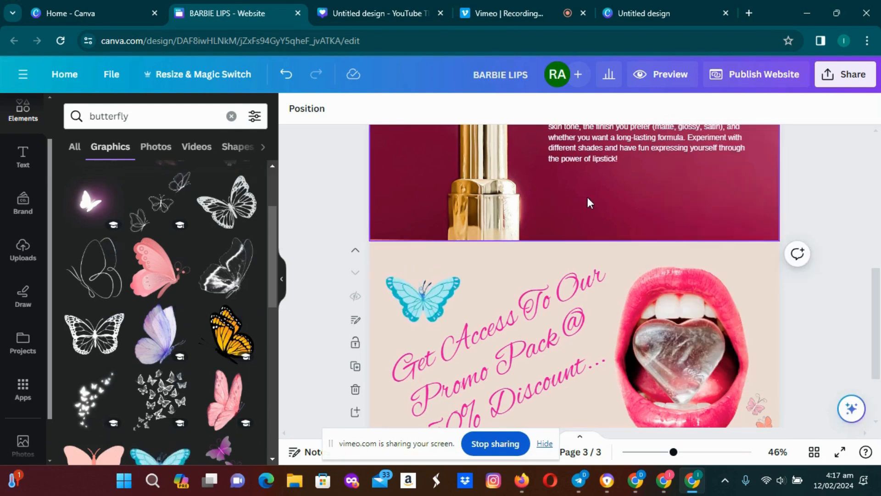
Insert the graphic of three outlined butterflies on the second page, shrink it slightly, and place it at the page's left edge beside the lipstick.
scroll(590, 203, "up", 3)
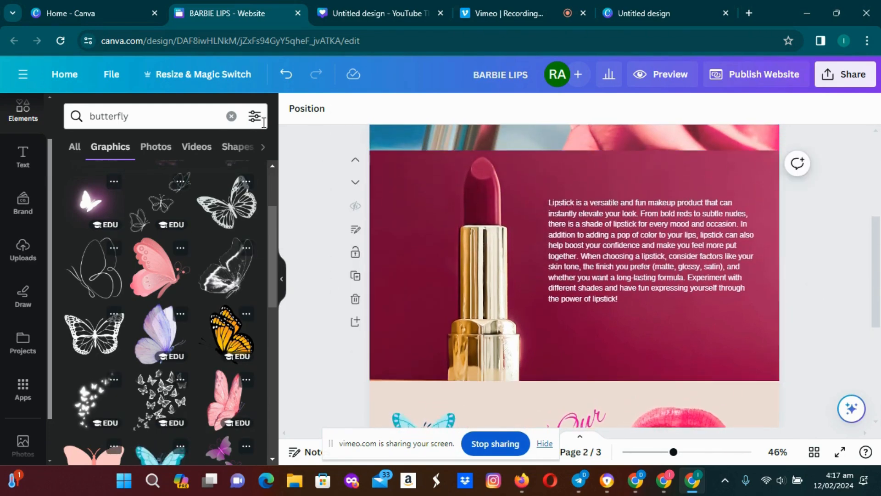
left_click(147, 212)
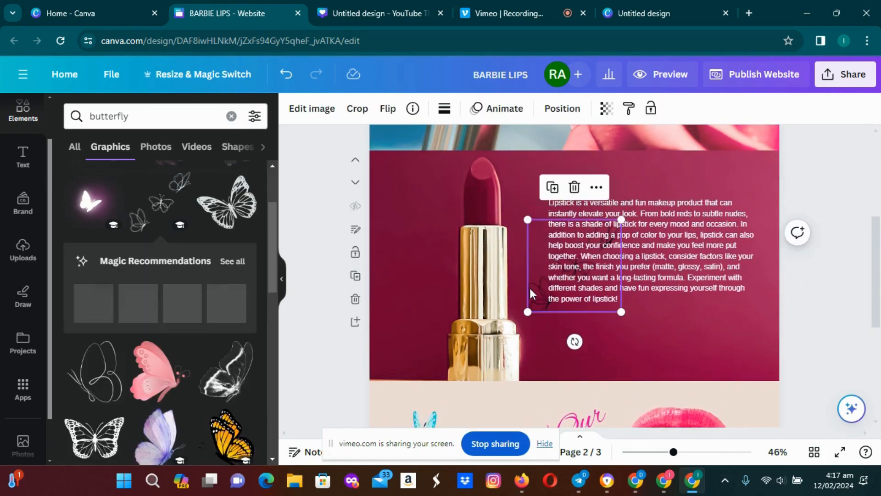
left_click_drag(546, 267, 391, 255)
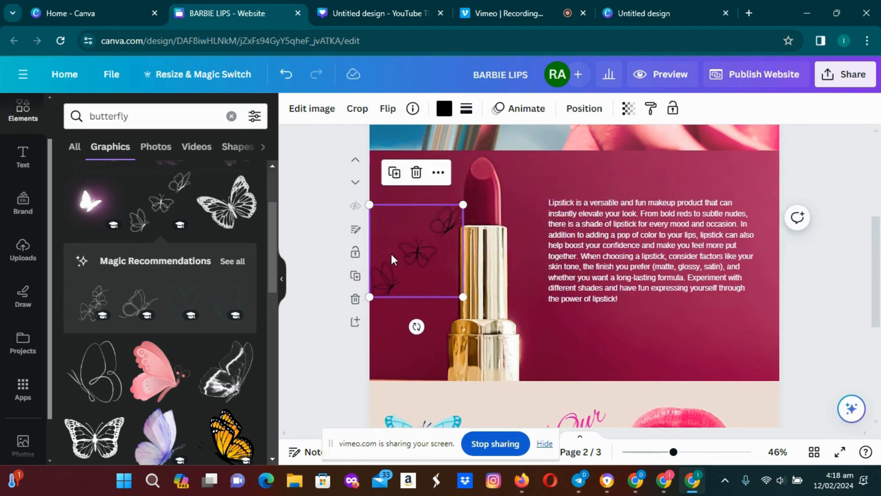
left_click_drag(461, 205, 452, 215)
left_click_drag(412, 244, 412, 246)
Recolor the outlined butterflies on the second page with the beige document color and deselect them.
left_click(444, 109)
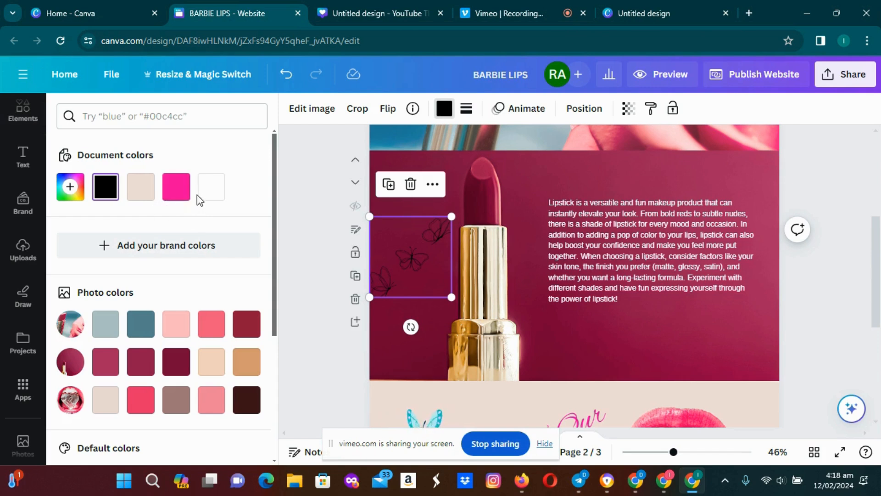
left_click(141, 193)
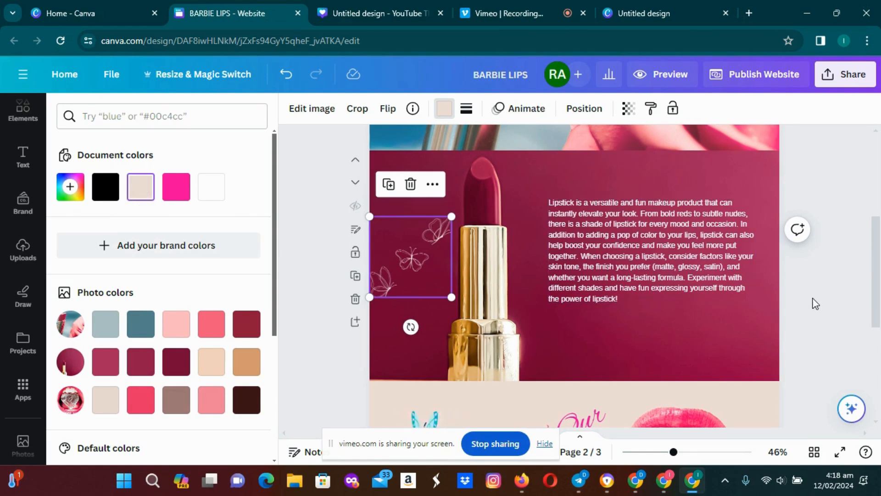
key("Escape")
key("Escape")
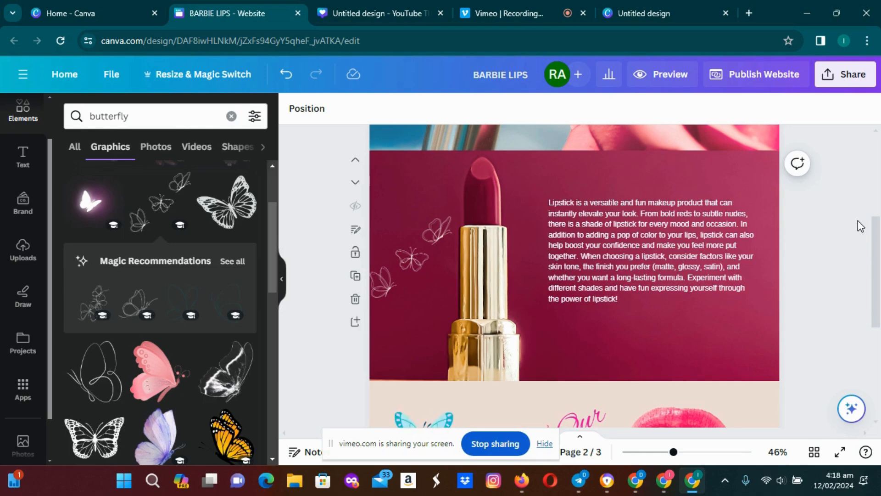
Set the website's publishing option to "With navigation", keep resizing on mobile enabled, and return to editing the design.
left_click(761, 75)
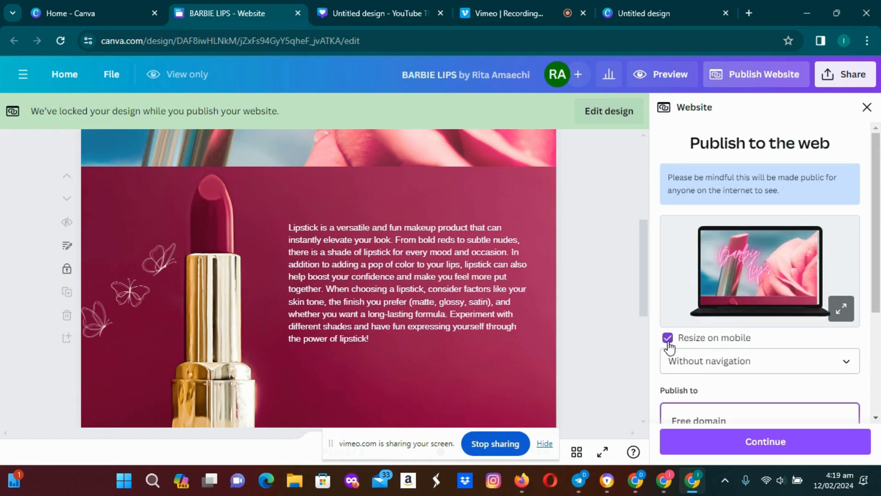
left_click(848, 366)
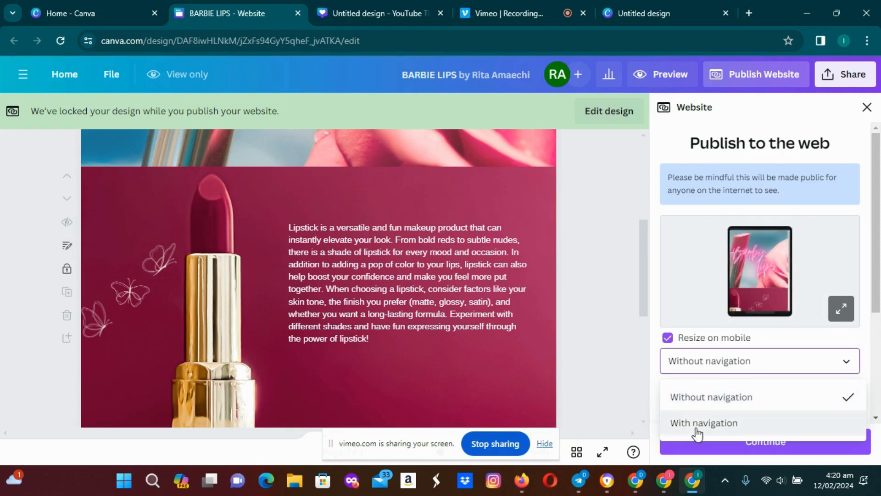
left_click(682, 424)
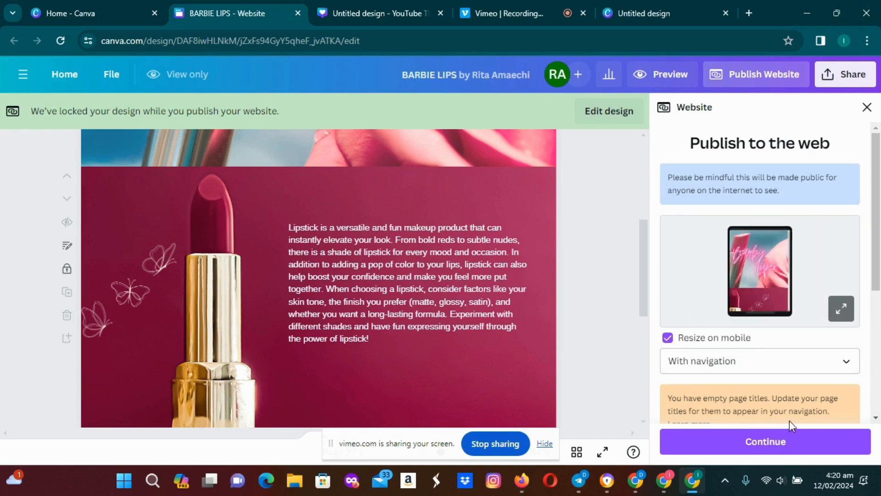
left_click(875, 417)
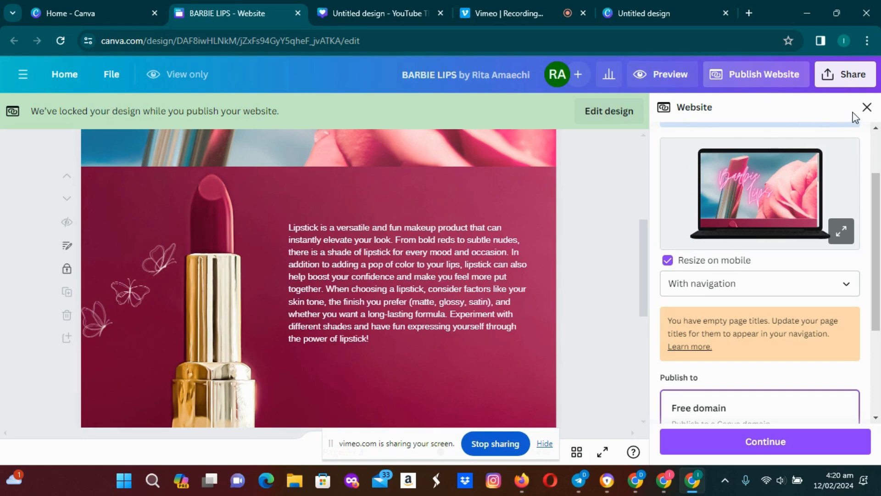
left_click(866, 108)
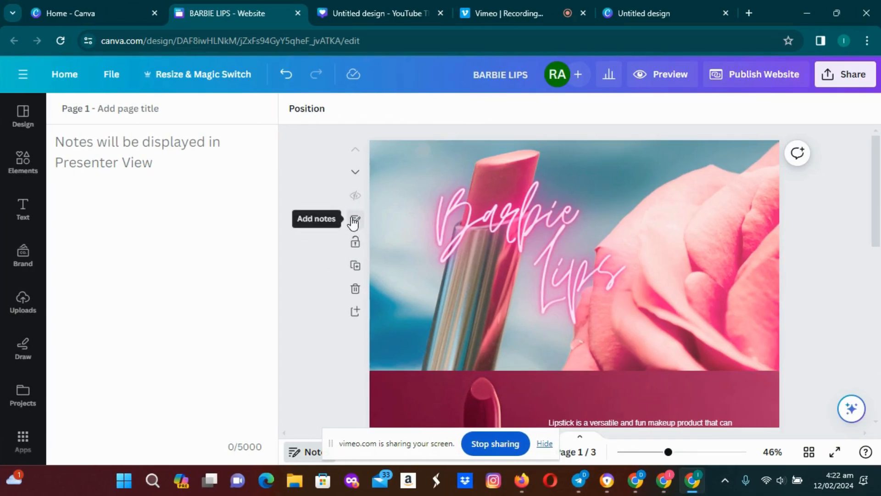
Title page 1 "Catalogue", page 2 "Lipstick Colours" and page 3 "Lipstick Butterfly" in the page notes.
left_click(119, 110)
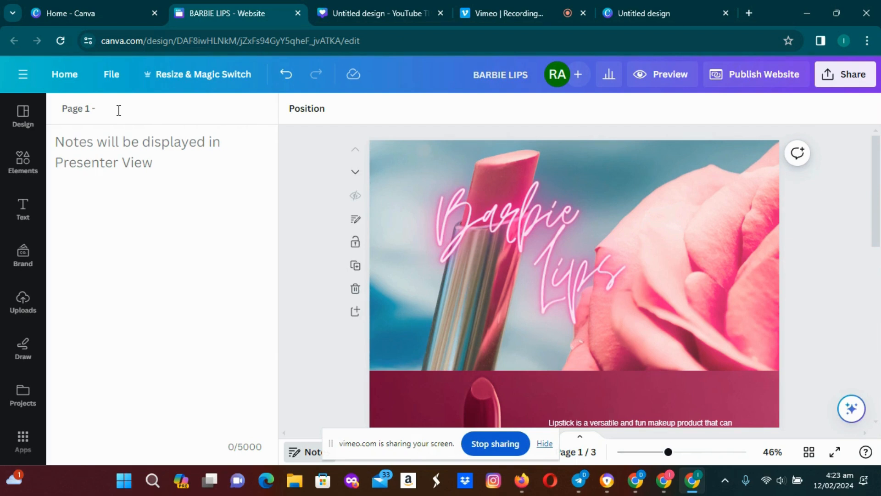
type("Catalogue")
scroll(299, 172, "down", 10)
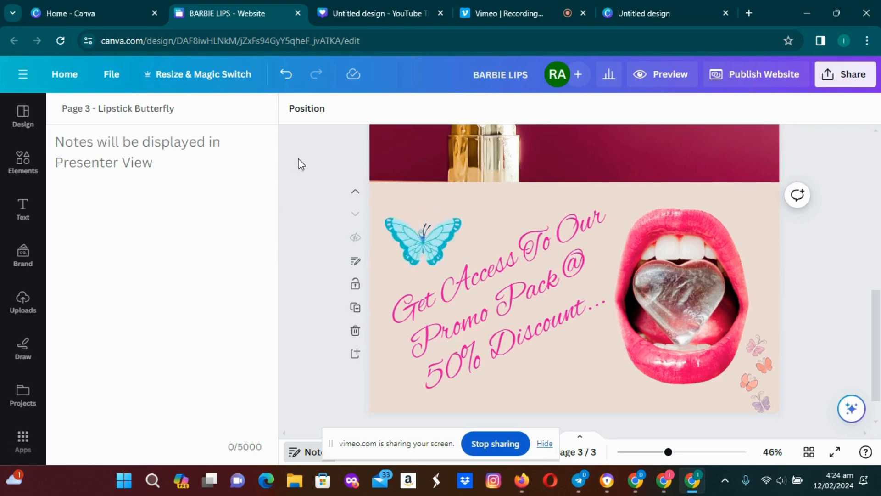
Reopen the website publishing settings and review the navigation setting and the domain choices.
left_click(746, 78)
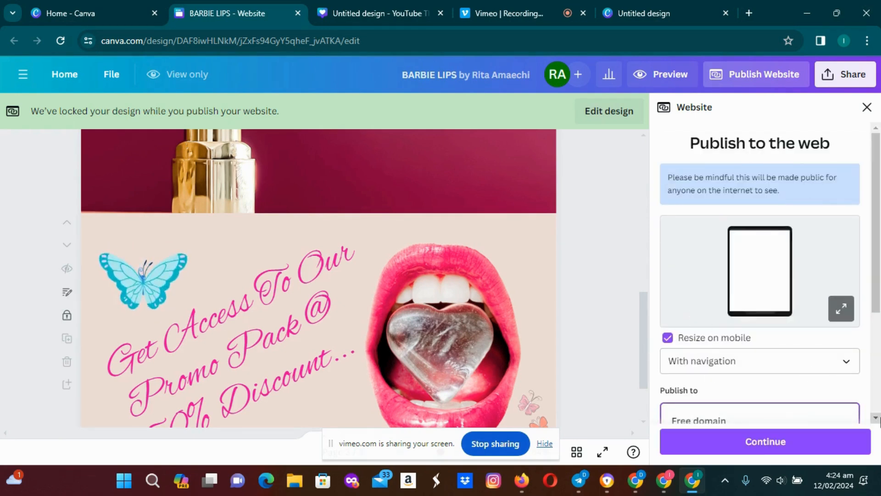
left_click(876, 417)
left_click(877, 417)
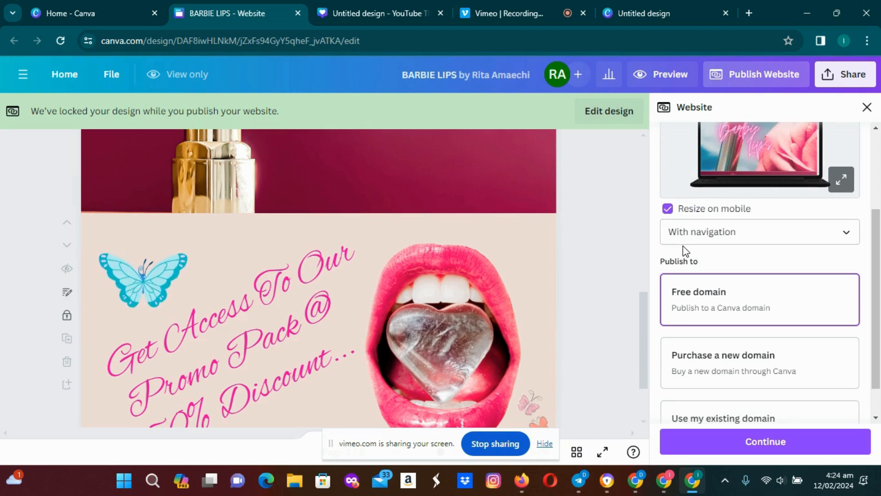
left_click(876, 129)
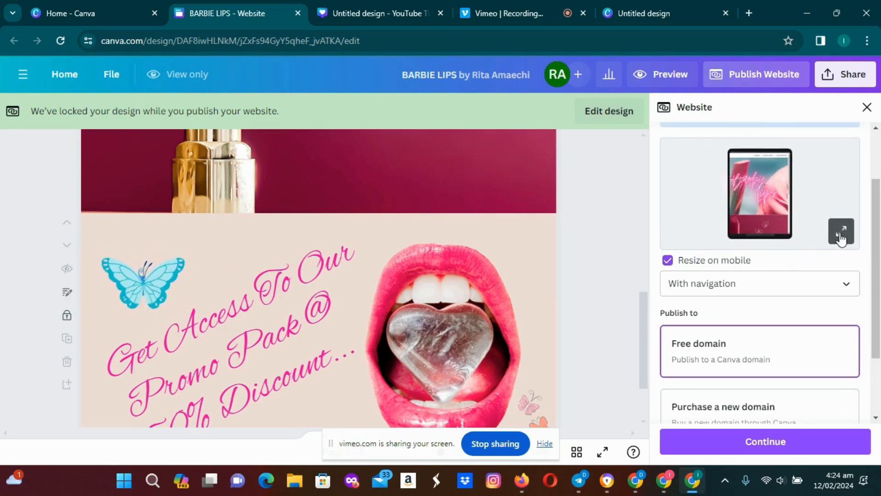
Preview the site, follow the Lipstick Colours and Lipstick Butterfly navigation links, and check the mobile view with its navigation menu open.
left_click(841, 235)
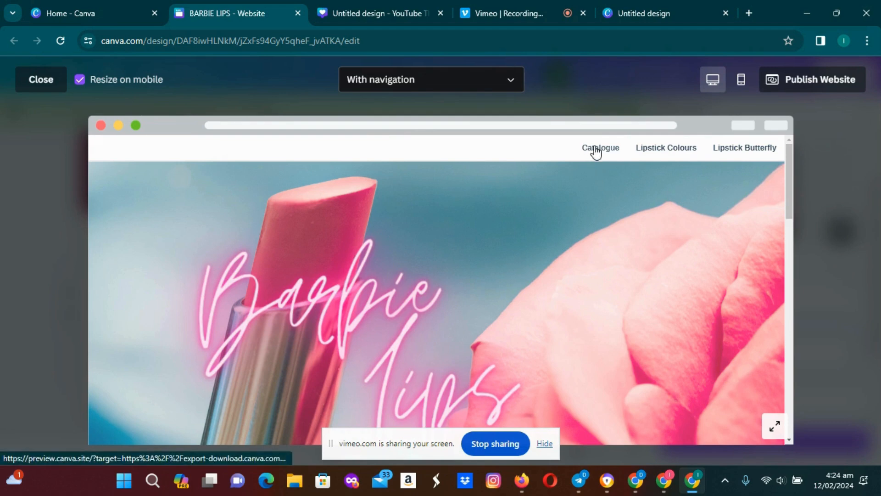
left_click(665, 149)
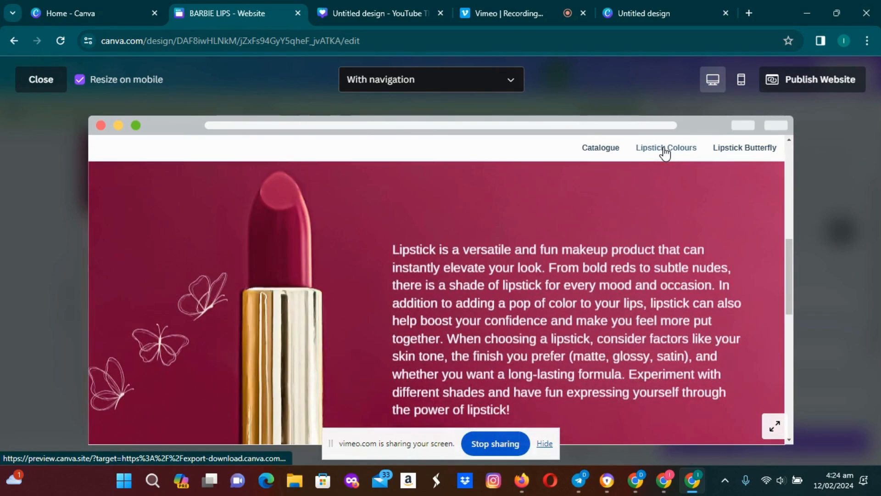
left_click(740, 156)
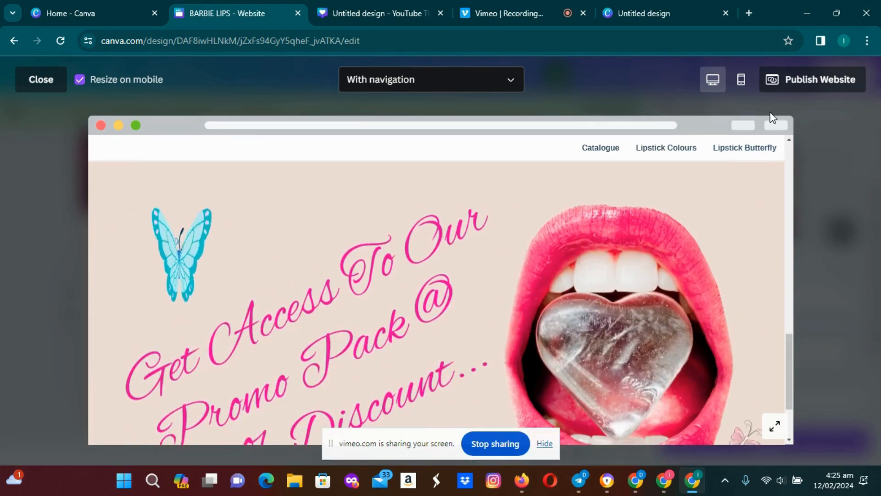
left_click(741, 80)
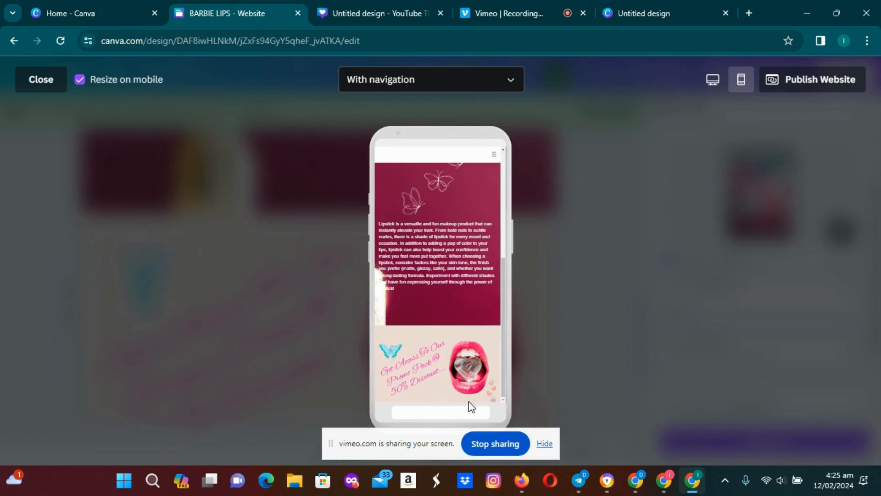
left_click(495, 159)
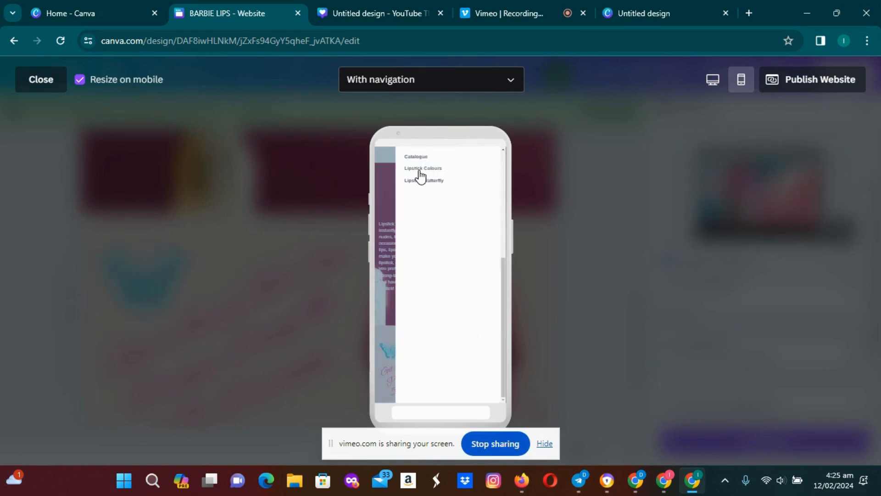
Close the mobile navigation menu and review the mobile preview from the Barbie Lips header down to the promo section.
scroll(500, 151, "up", 1)
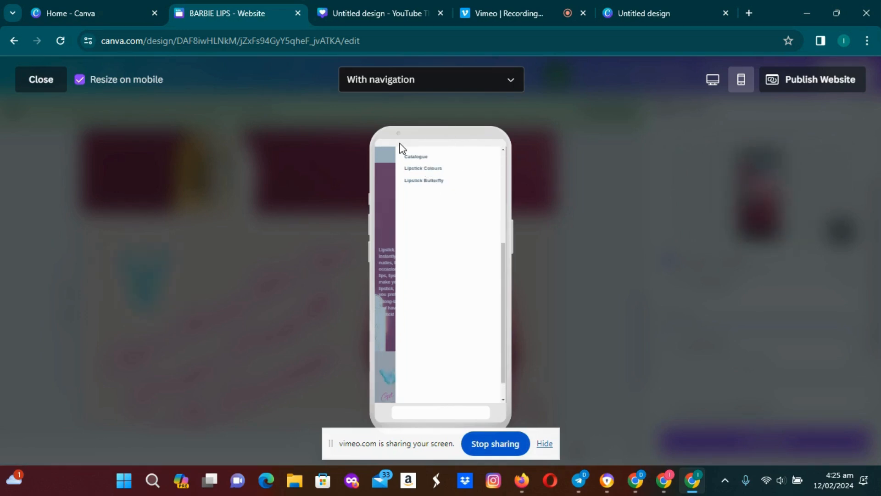
left_click(384, 158)
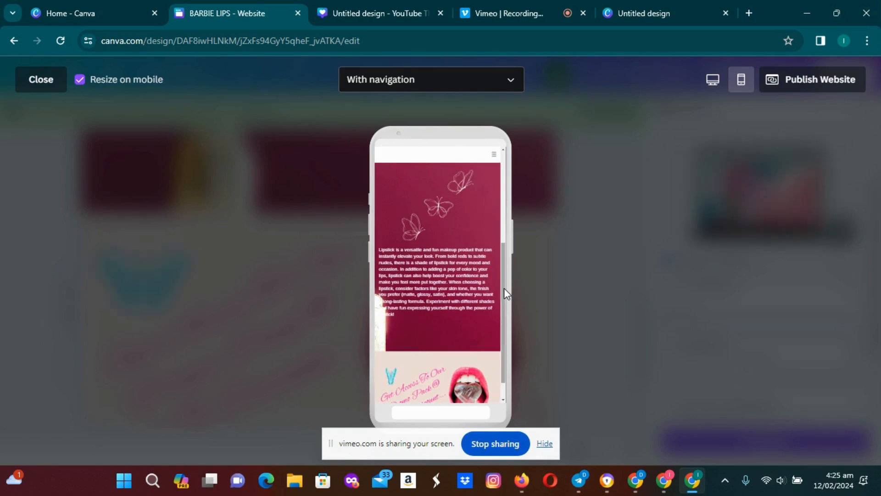
scroll(504, 287, "up", 5)
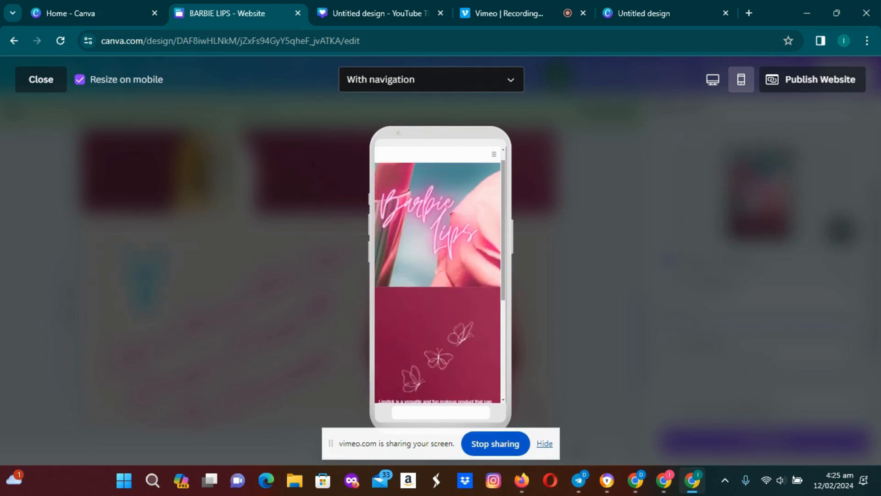
scroll(439, 282, "down", 5)
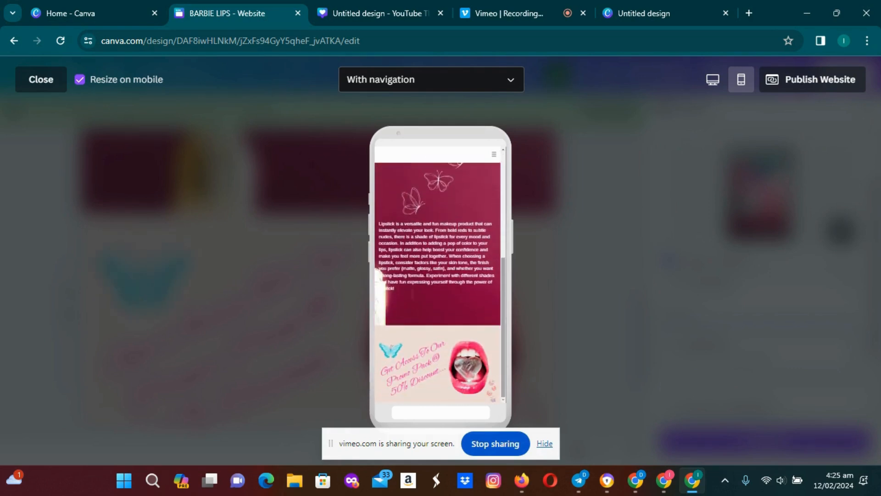
Set the website to "Without navigation" and review it in the desktop preview down to the promo section.
left_click(709, 83)
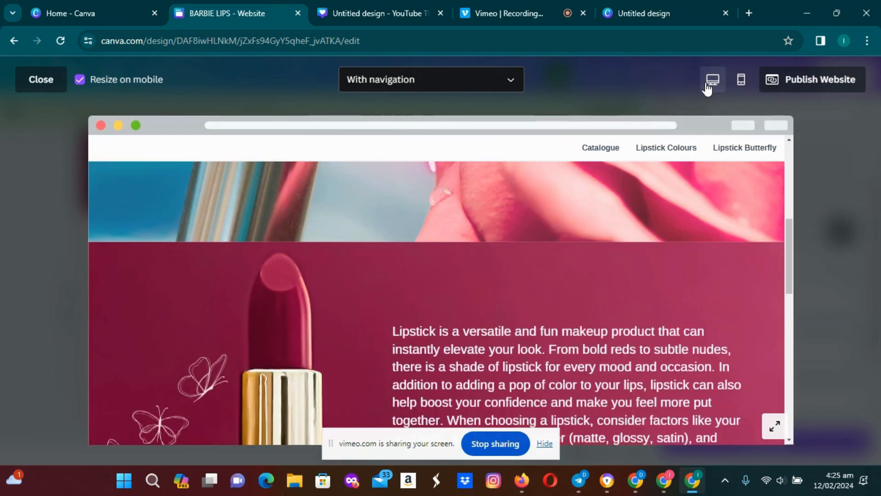
left_click(511, 82)
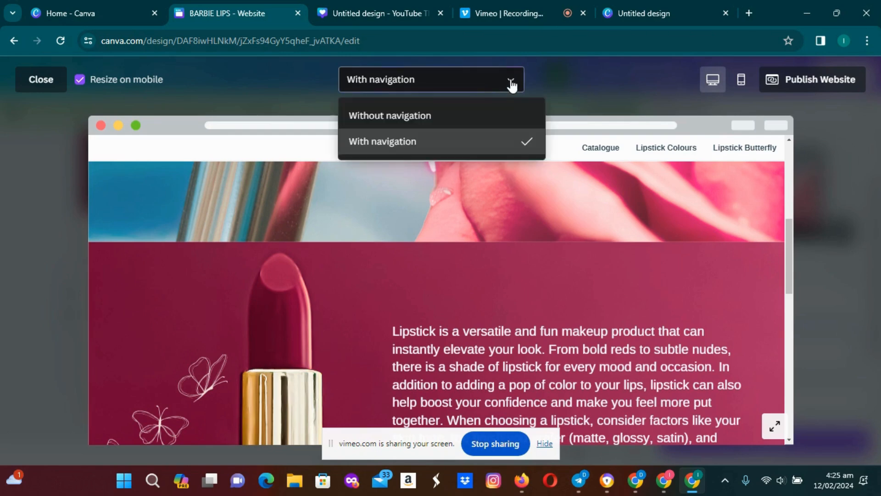
left_click(435, 121)
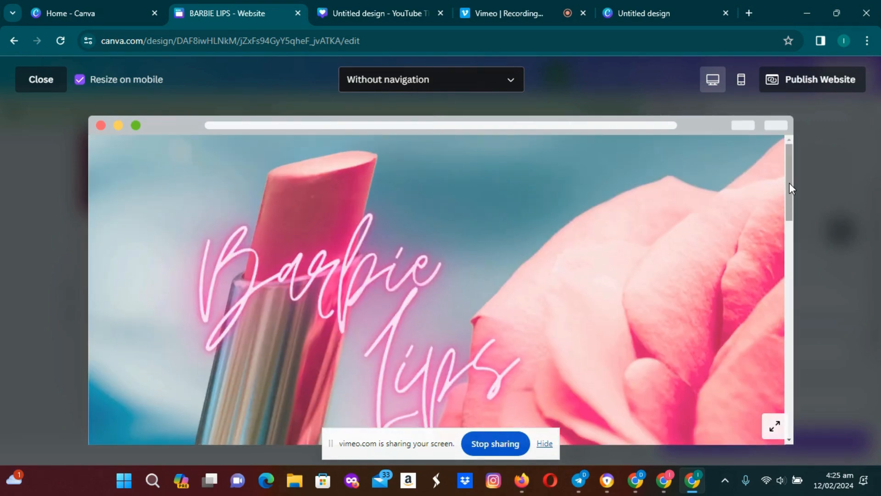
left_click_drag(789, 182, 766, 403)
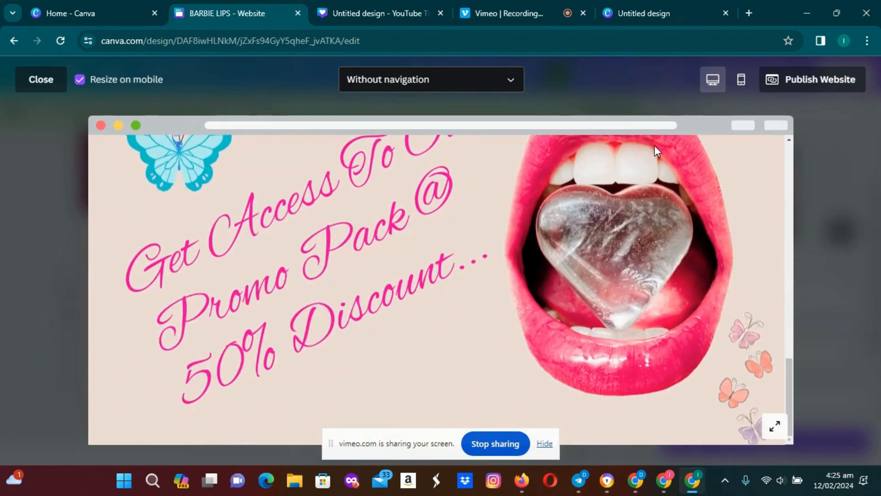
Check the mobile preview of the site without navigation and return to editing the design.
left_click(741, 79)
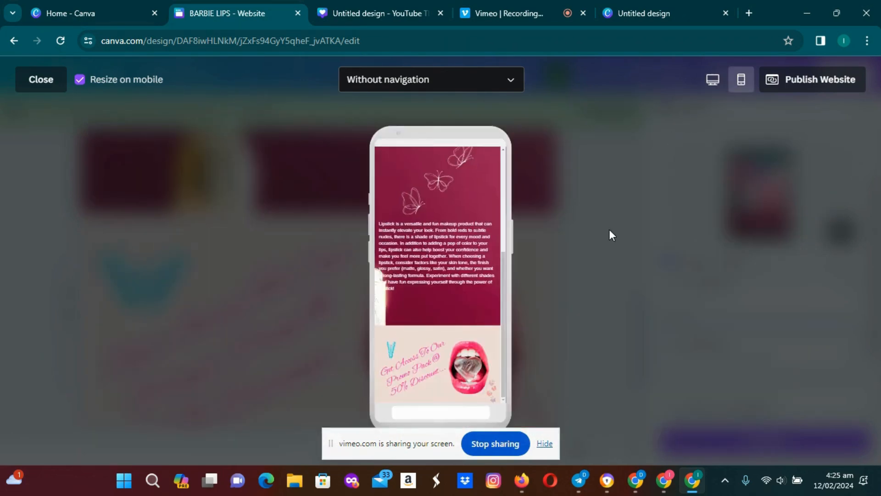
scroll(477, 274, "up", 1)
scroll(437, 274, "up", 3)
scroll(437, 274, "down", 4)
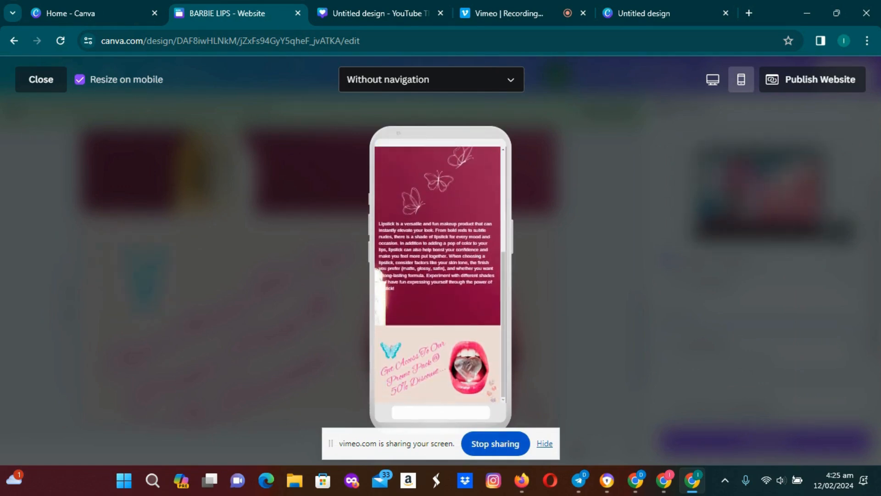
scroll(438, 274, "up", 4)
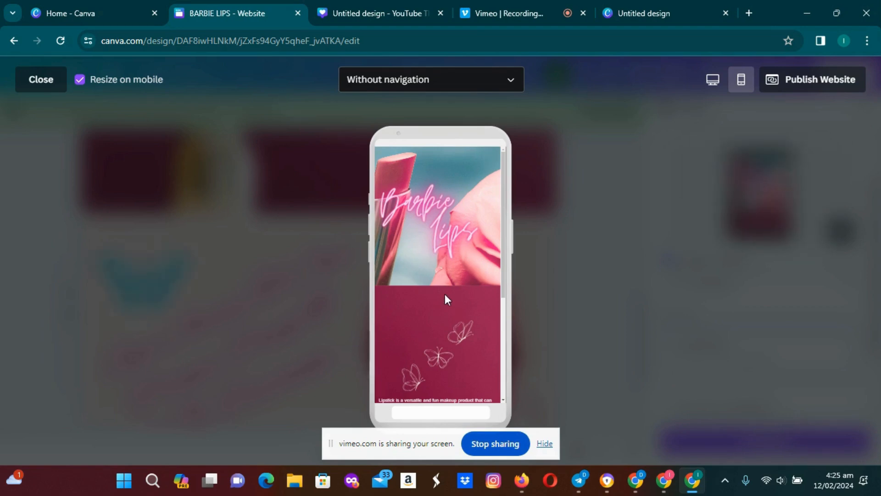
key("Escape")
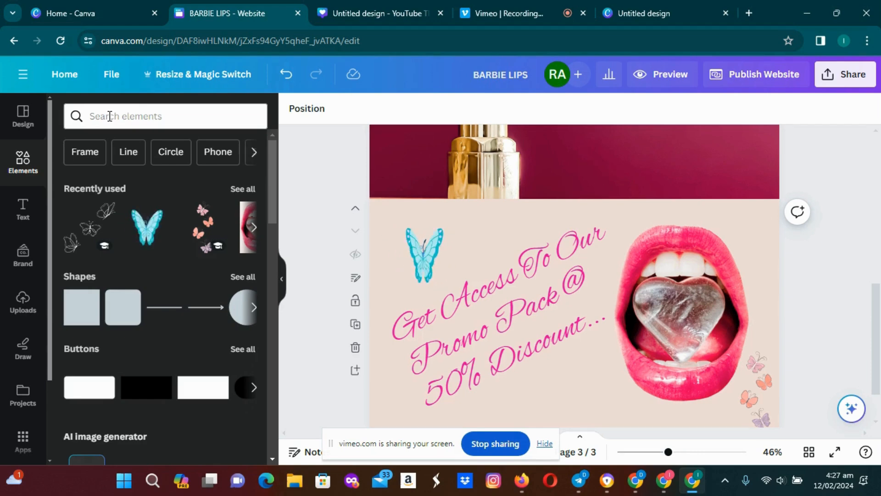
Search the elements for "website buttons" and show all matching graphics for use on page 2.
scroll(829, 331, "up", 5)
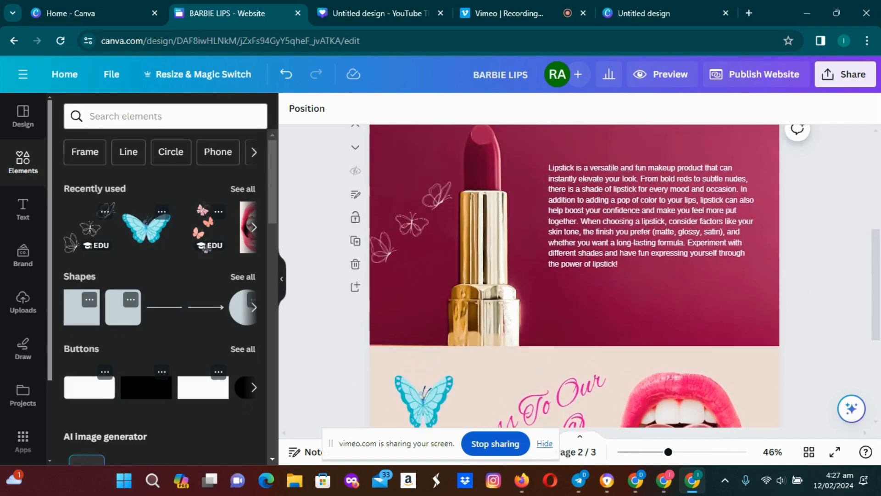
scroll(827, 339, "down", 3)
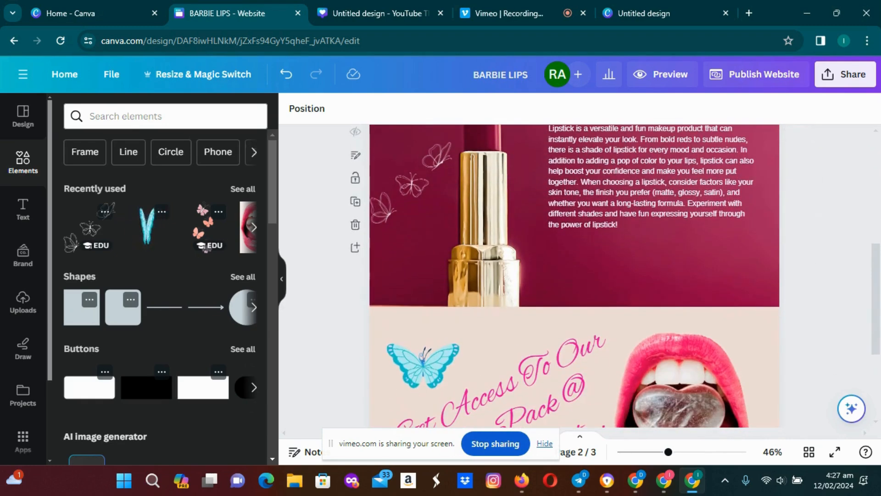
scroll(574, 275, "up", 1)
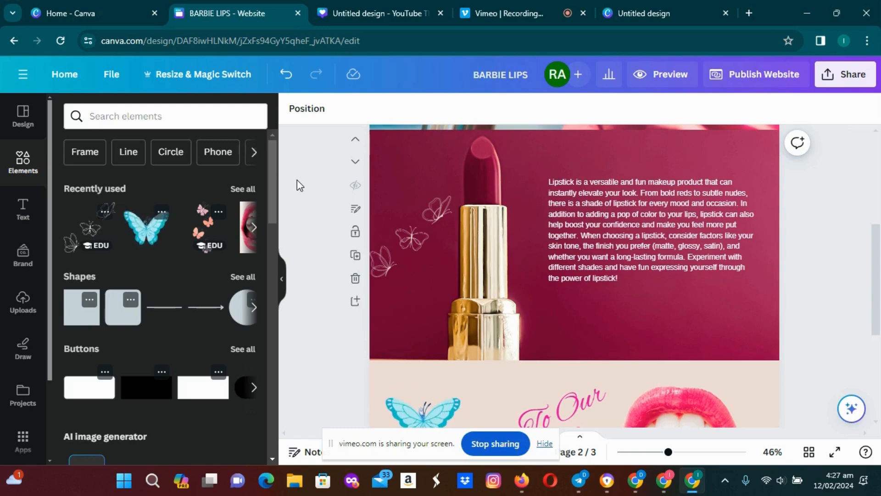
left_click(165, 118)
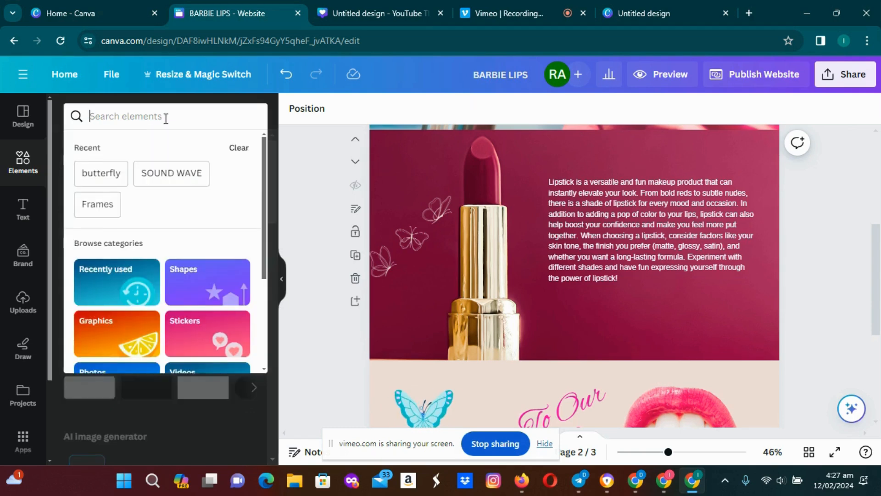
type("butt")
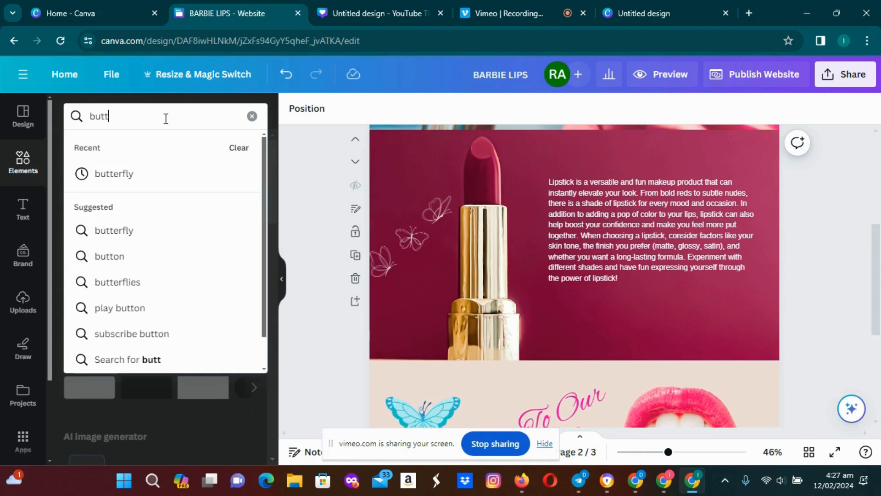
type("ons")
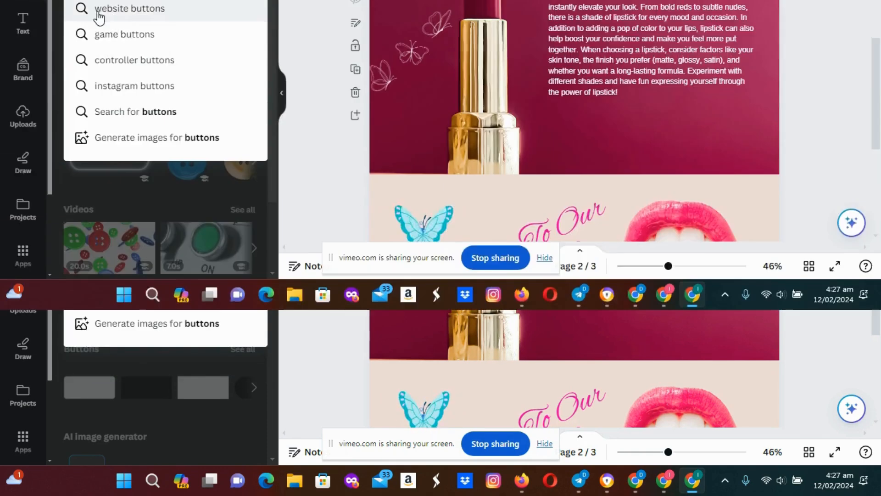
left_click(100, 198)
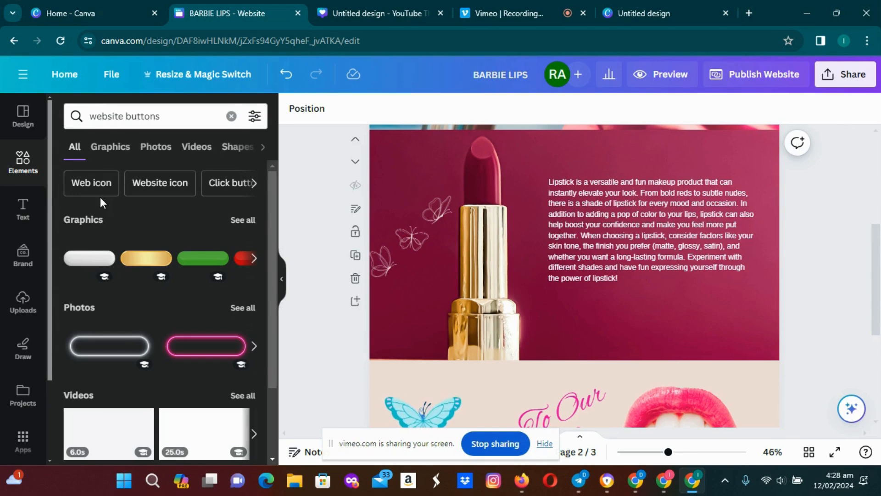
left_click(248, 220)
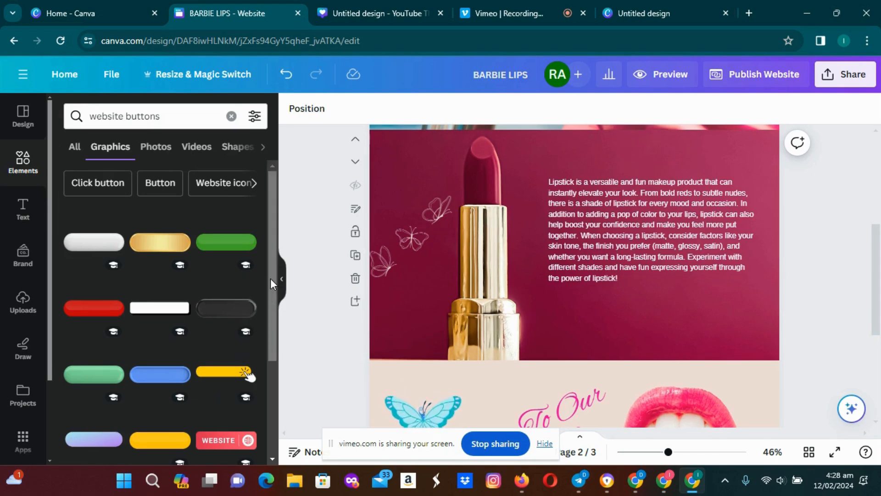
mouse_move(270, 278)
left_mouse_down()
mouse_move(268, 307)
mouse_move(268, 268)
left_mouse_up()
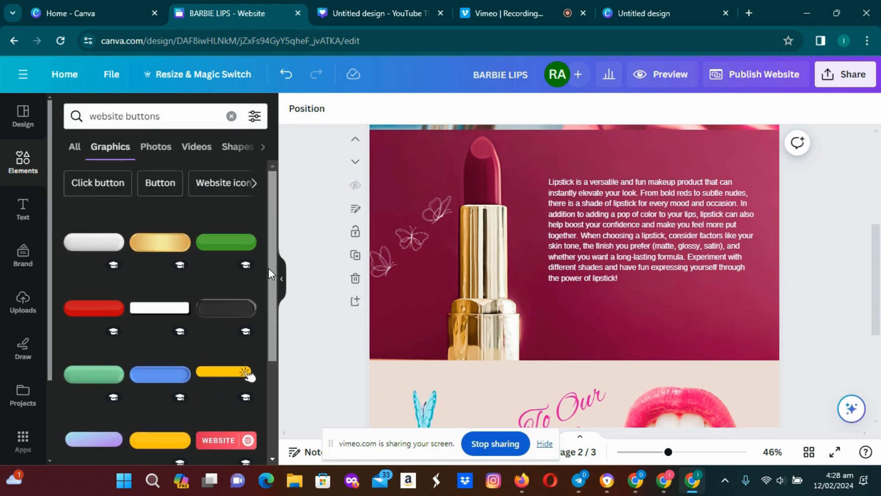
Add the white rounded button graphic to page 2, shrink it and place it below the lipstick paragraph.
left_click(97, 250)
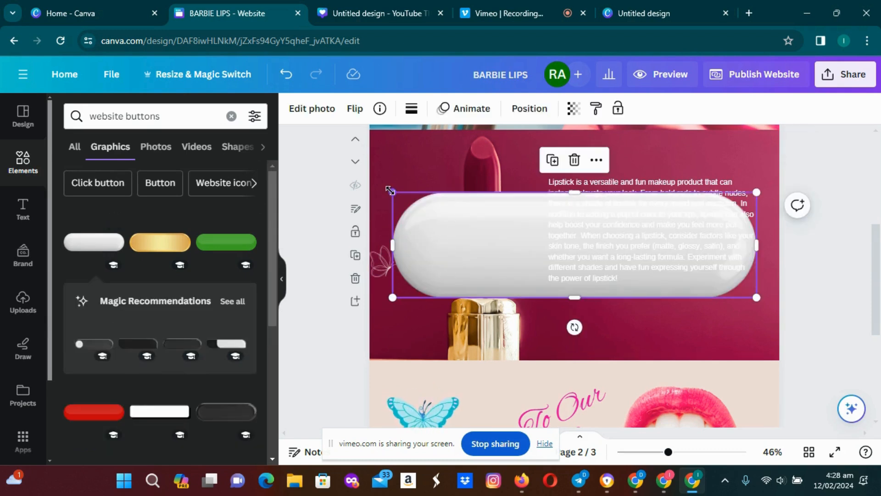
left_click_drag(393, 193, 646, 266)
left_click_drag(709, 329, 655, 359)
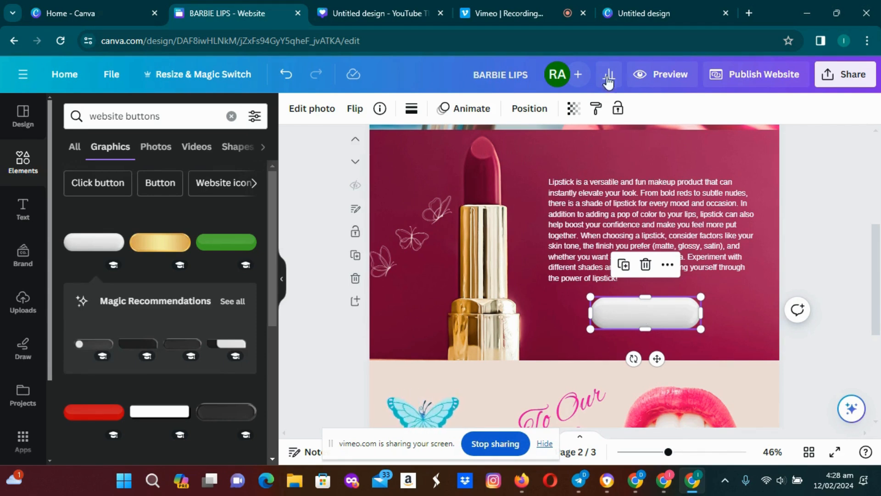
Copy the web address of the "Untitled design" landing page video and return to the BARBIE LIPS website design.
left_click(627, 12)
right_click(543, 41)
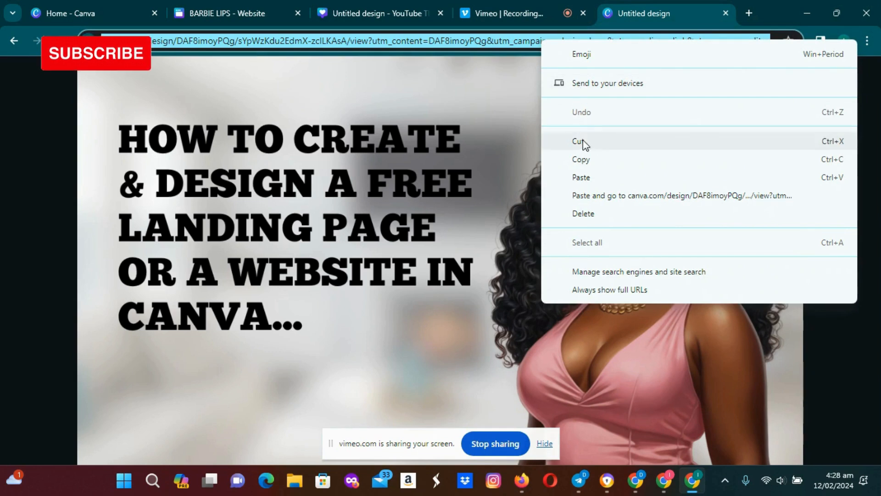
left_click(580, 160)
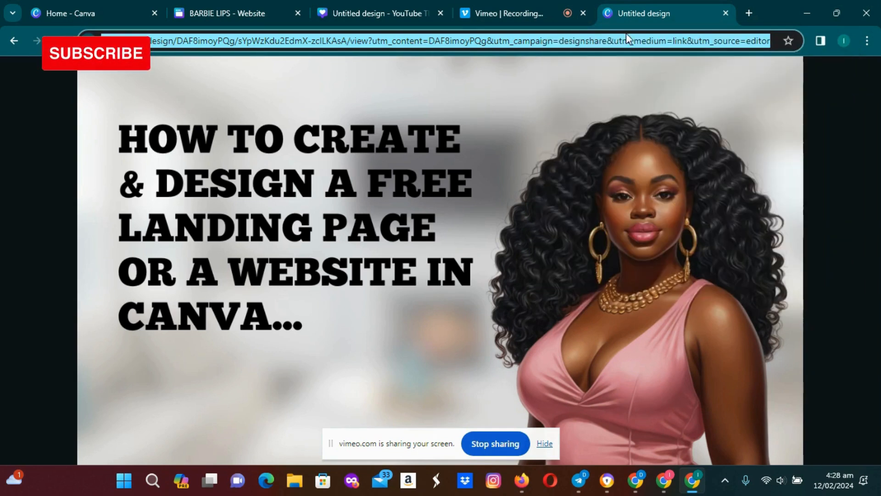
left_click(237, 16)
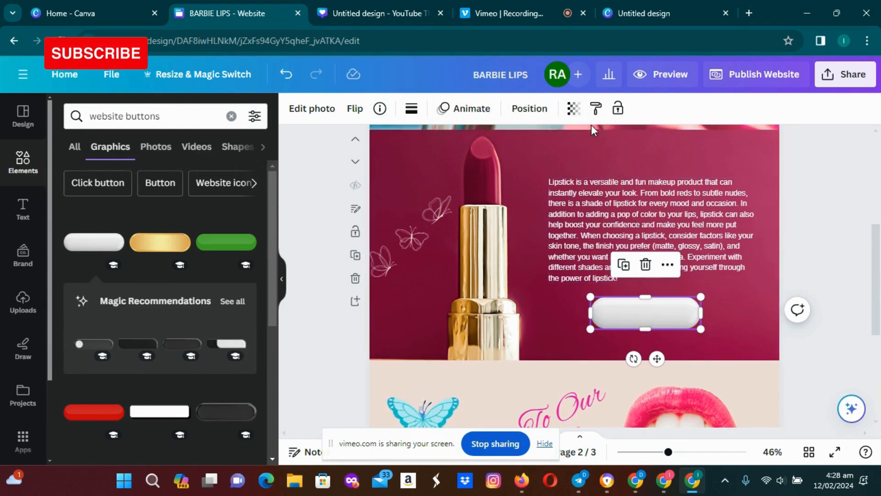
Link the white button on page 2 to the copied Canva design address and deselect the button.
left_click(668, 265)
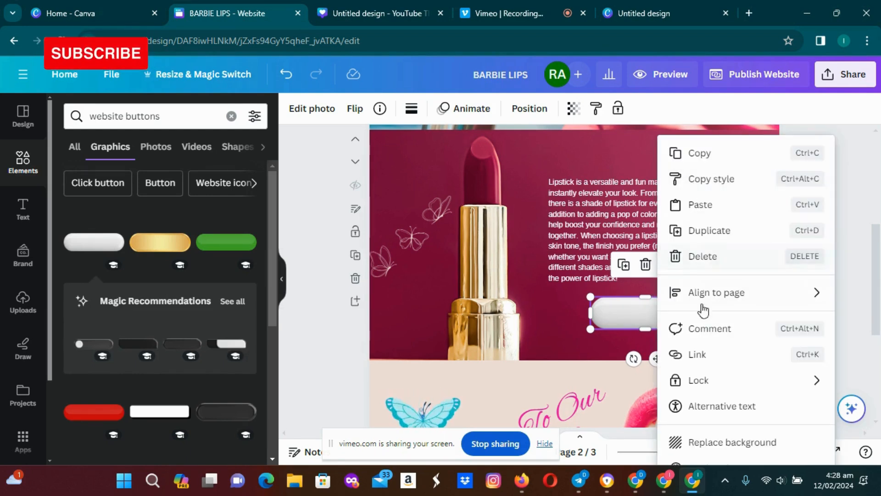
left_click(697, 358)
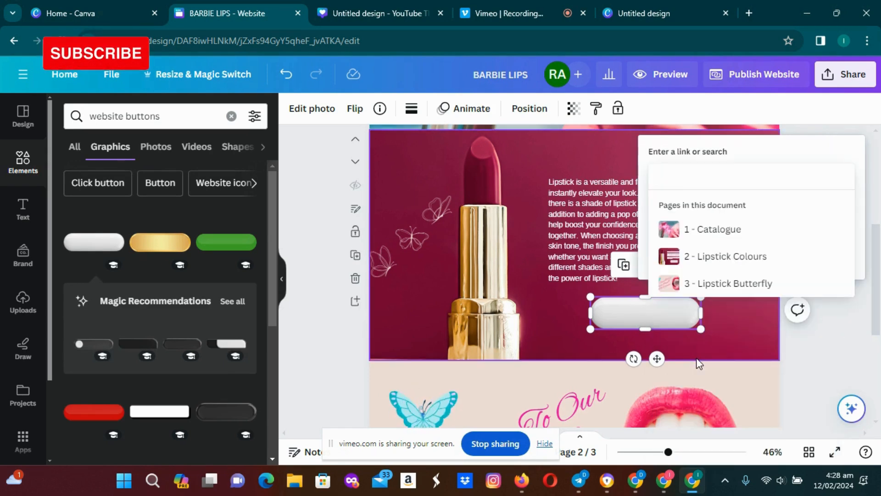
right_click(660, 176)
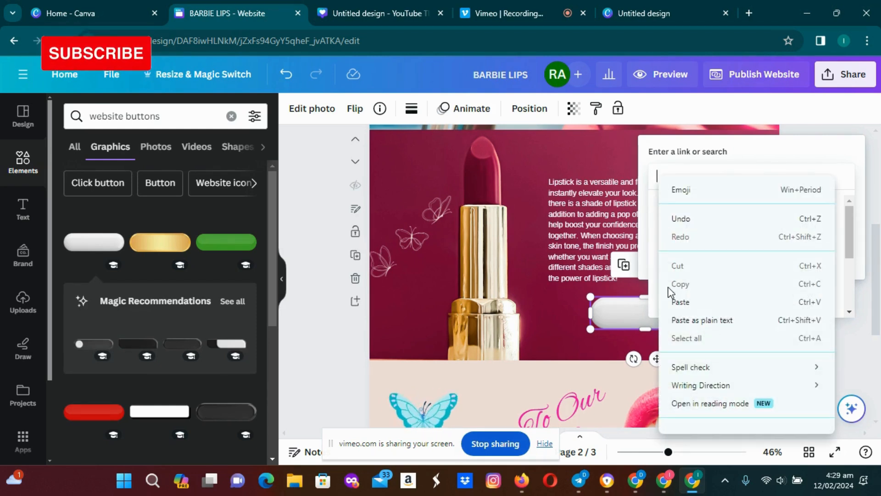
left_click(679, 302)
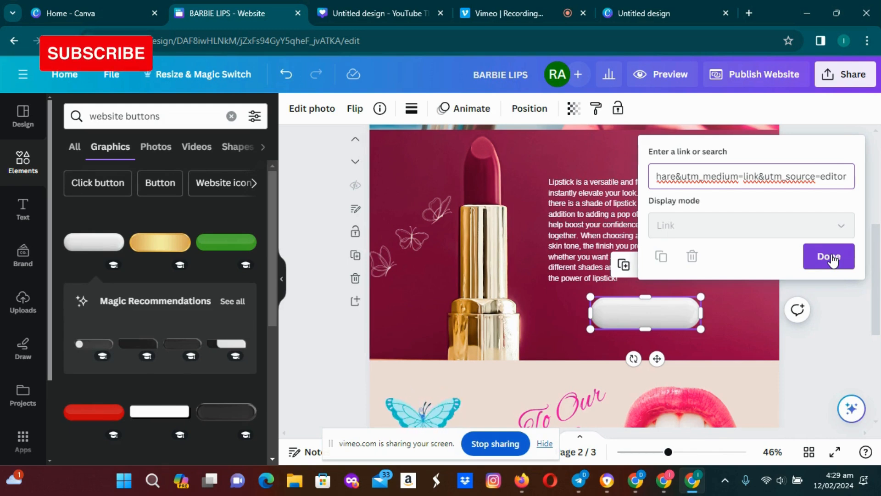
left_click(828, 257)
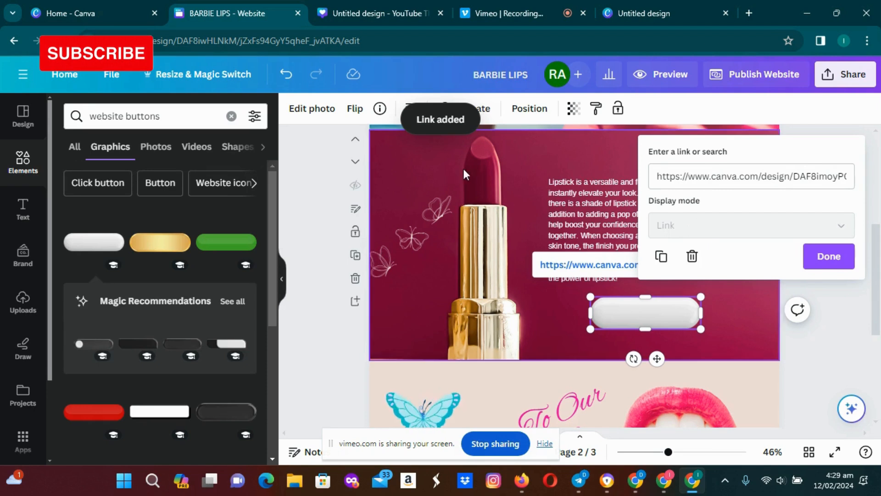
left_click(835, 263)
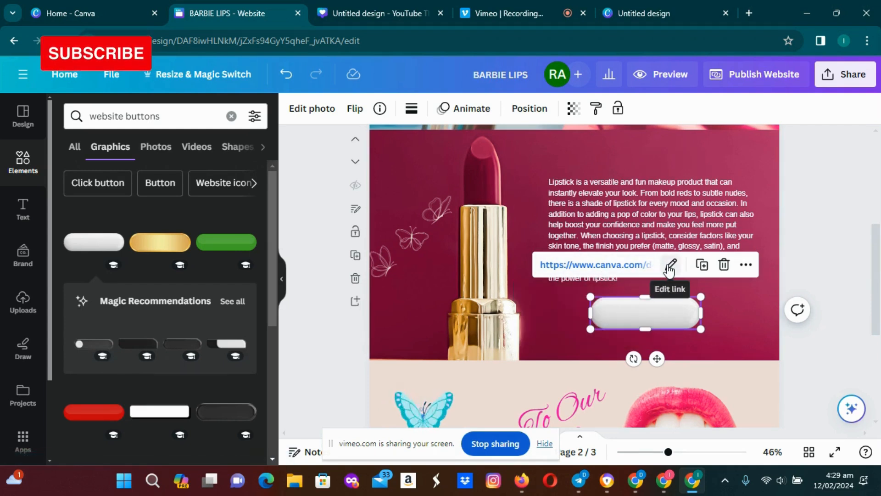
left_click(822, 246)
left_click(654, 315)
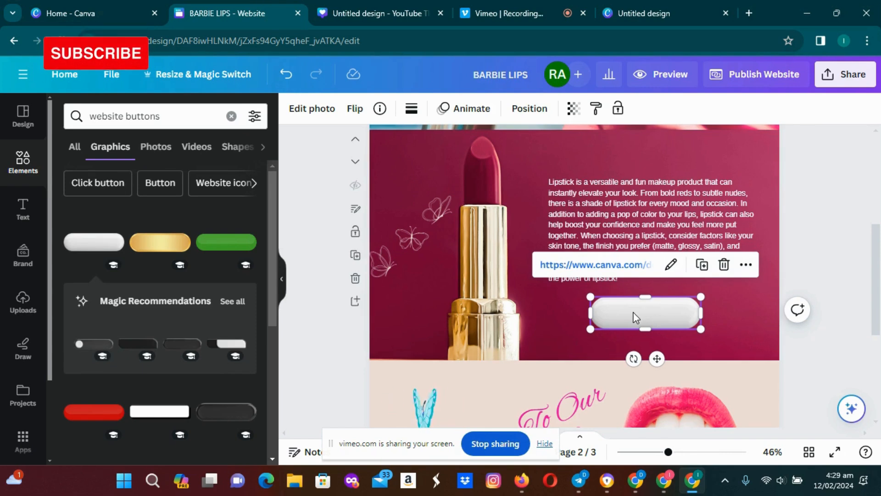
left_click(814, 246)
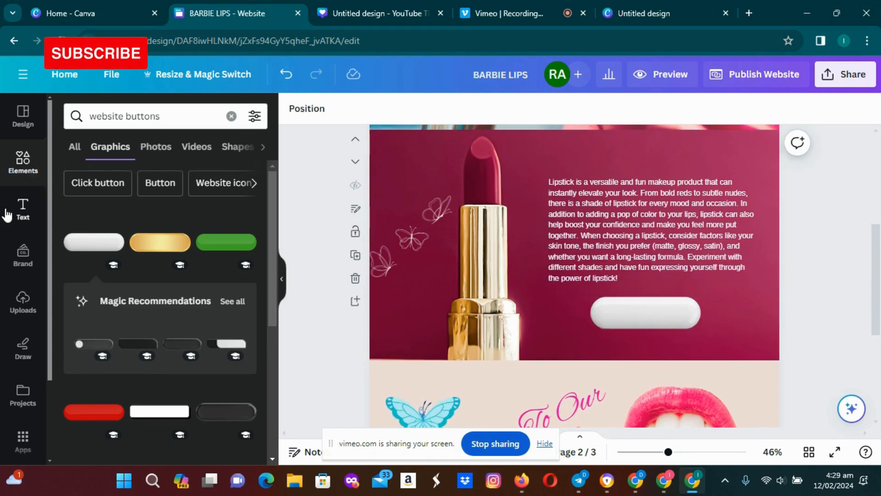
Add a subheading text box over the white button on page 2 and replace its text with "Buy".
left_click(22, 210)
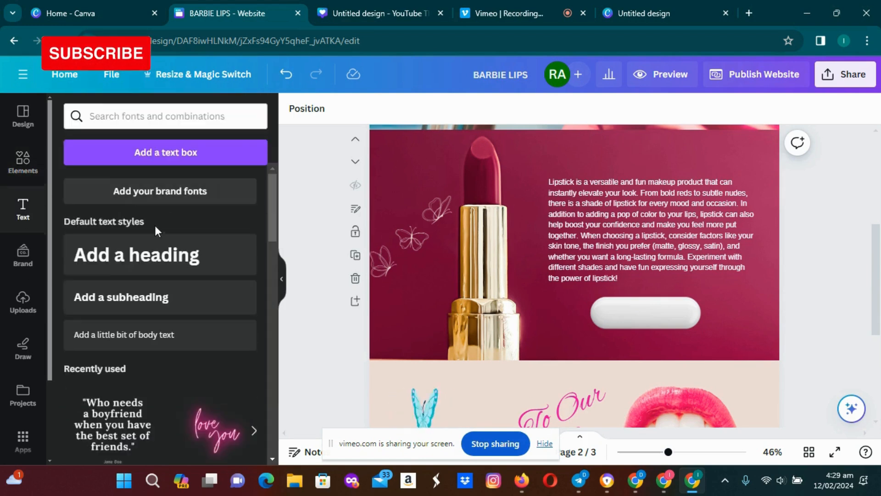
left_click(137, 313)
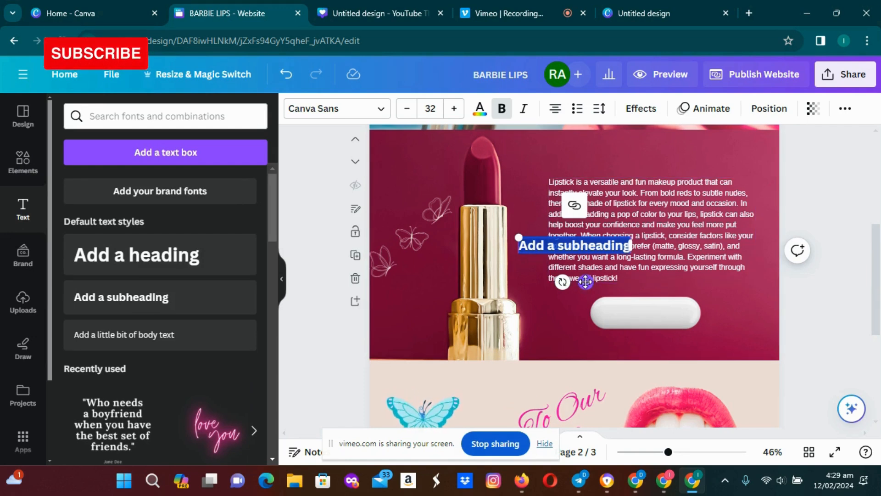
left_click_drag(585, 282, 656, 350)
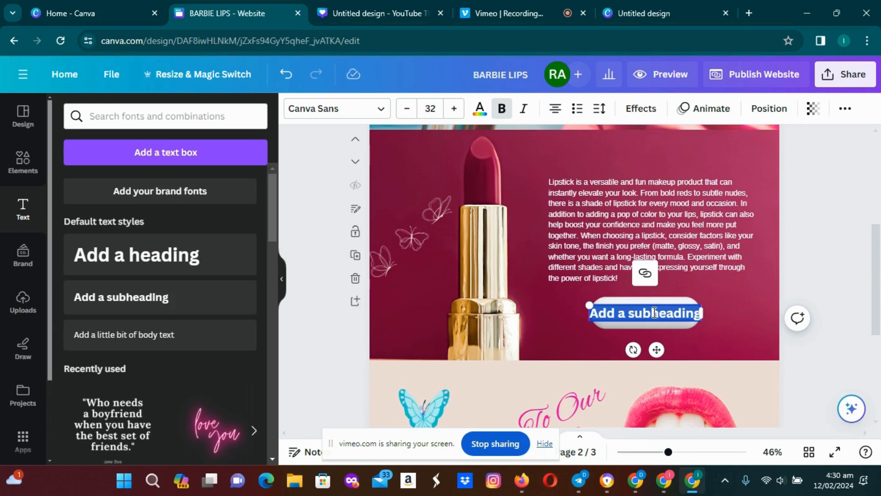
key("BackSpace")
type("Buy")
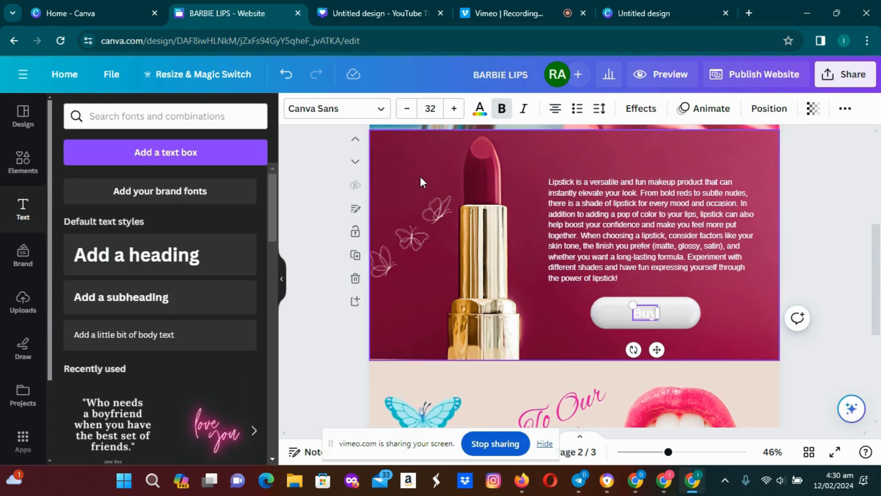
Colour the "Buy" text on the white button dark maroon using the darkest red photo colour.
left_click(479, 109)
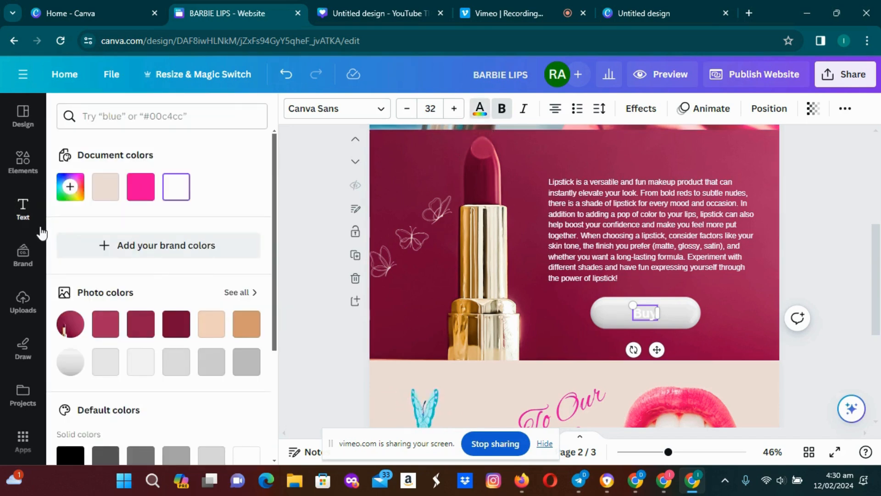
left_click(179, 334)
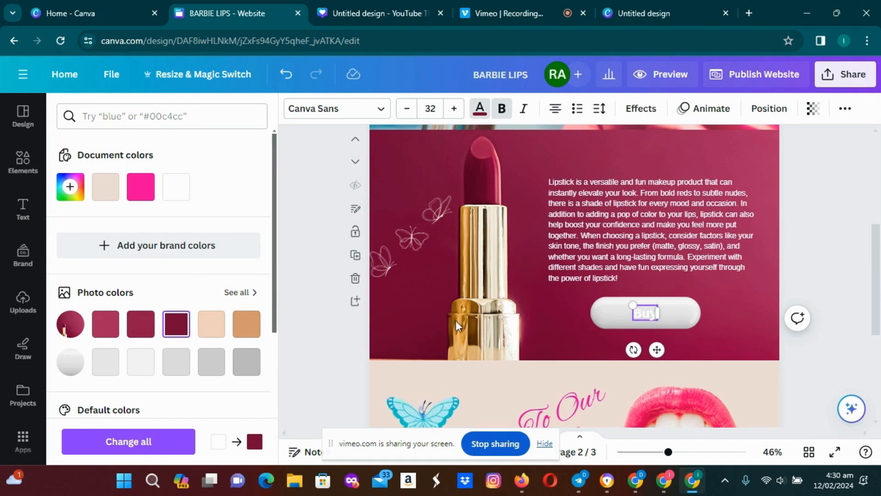
left_click(717, 324)
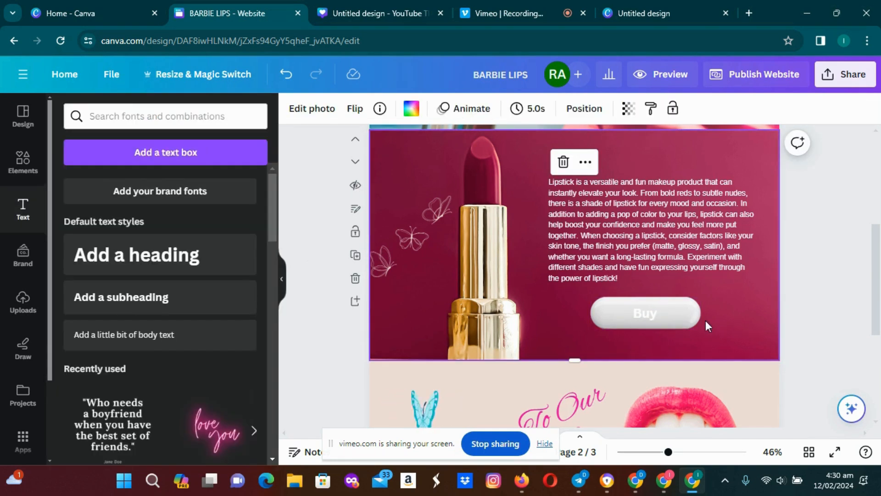
left_click(646, 313)
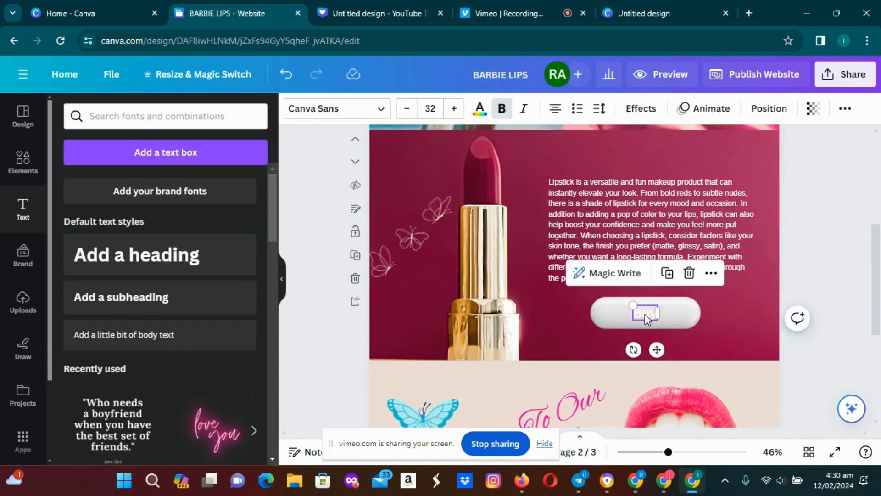
left_click(480, 113)
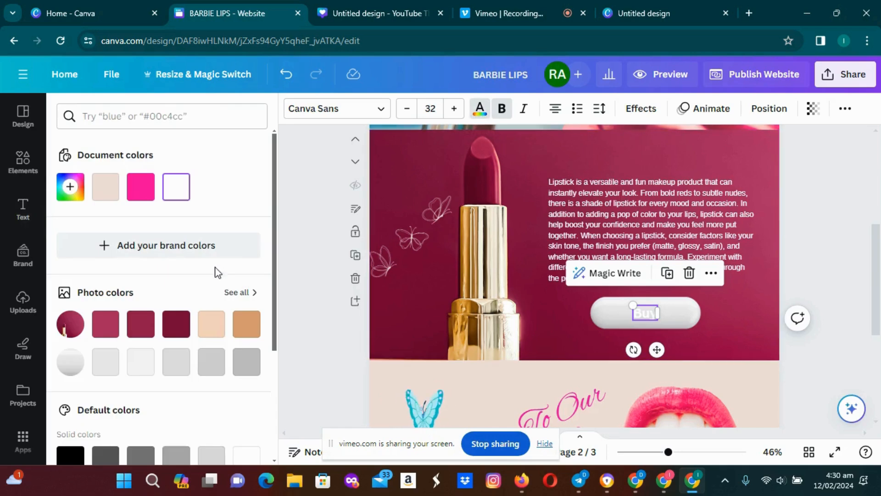
left_click(172, 327)
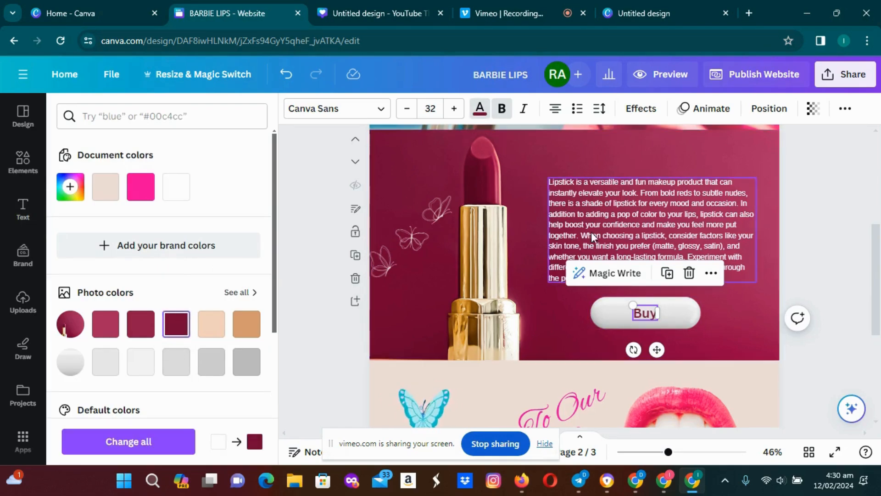
Retype the button label as "BUY" and change its font to Bernoru SemiCondensed from the Corporate fonts.
left_click(647, 313)
double_click(647, 313)
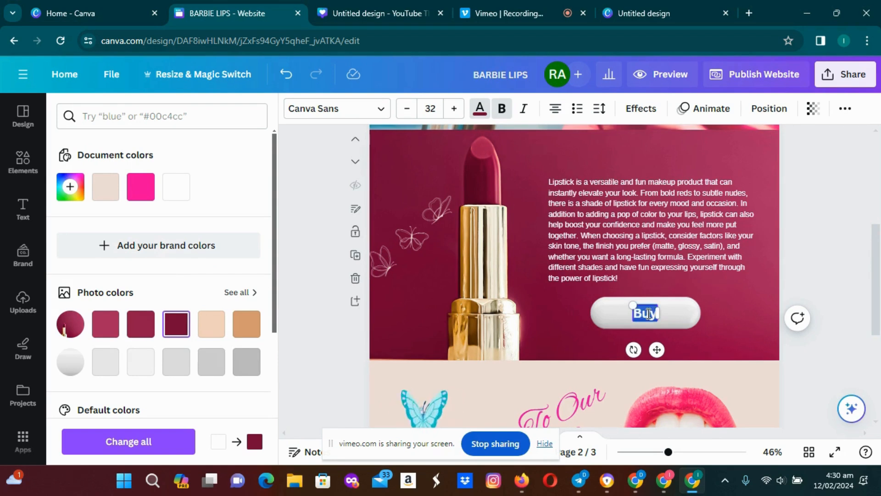
type("BUY")
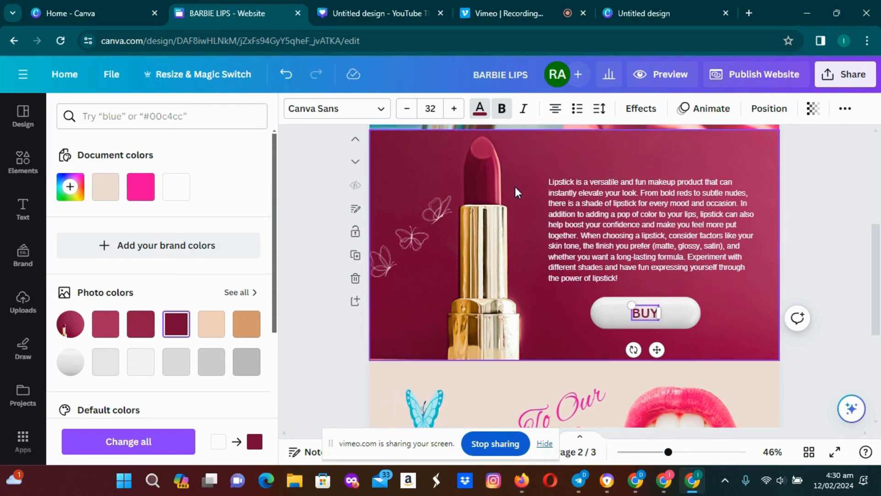
left_click(346, 117)
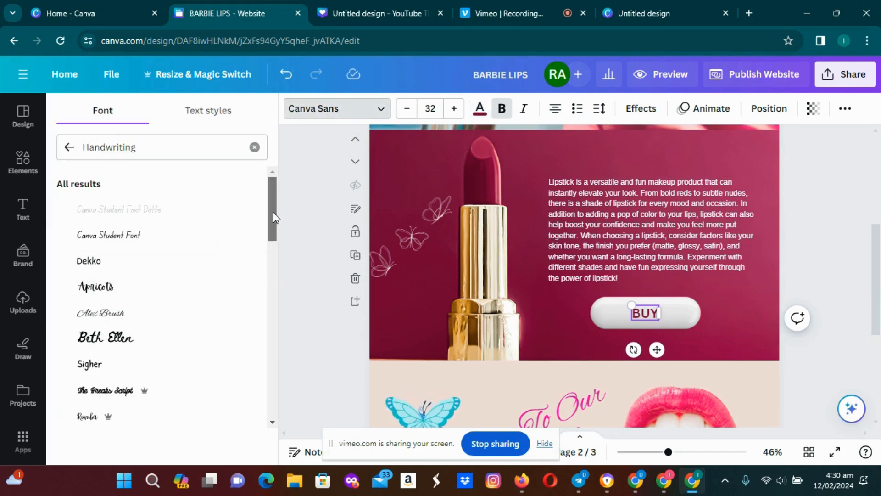
left_click(71, 148)
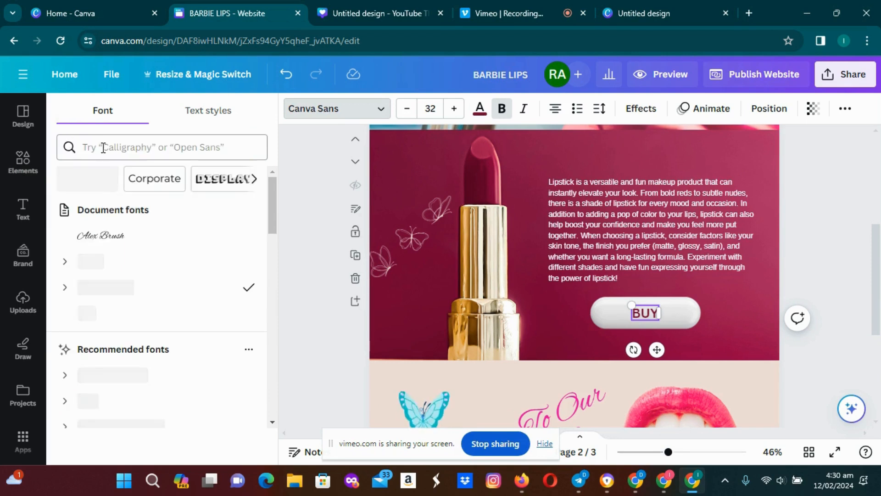
left_click(158, 182)
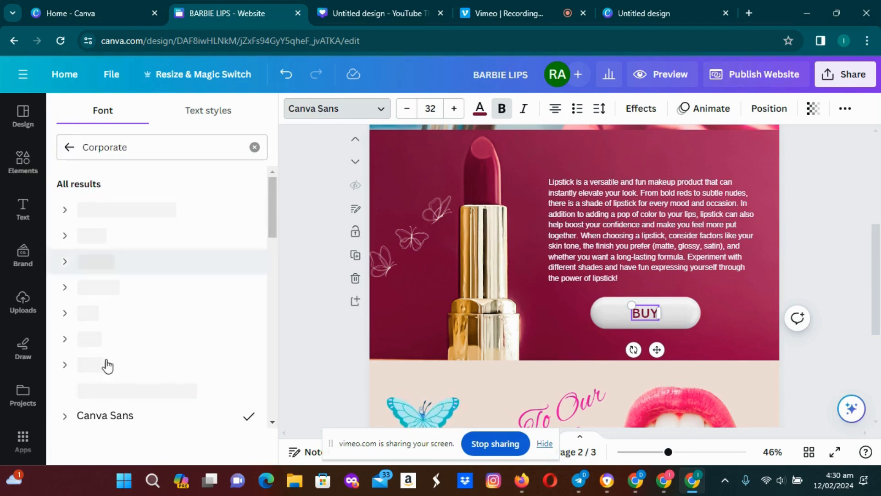
left_click(141, 398)
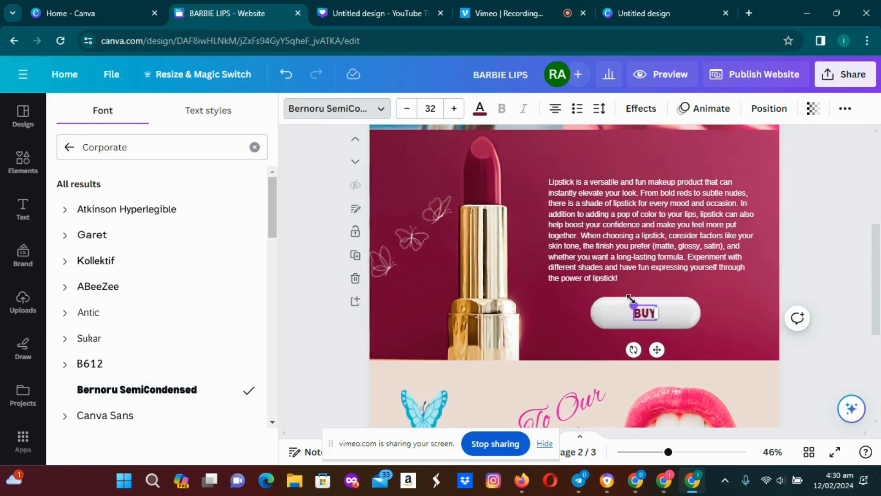
Enlarge the BUY label to about size 66 and centre it on the white button.
left_click_drag(630, 299, 609, 289)
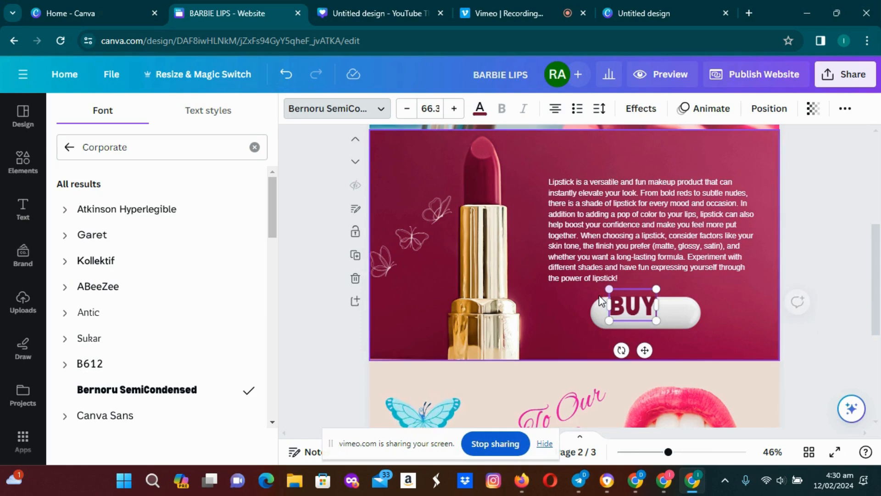
left_click_drag(645, 350, 663, 360)
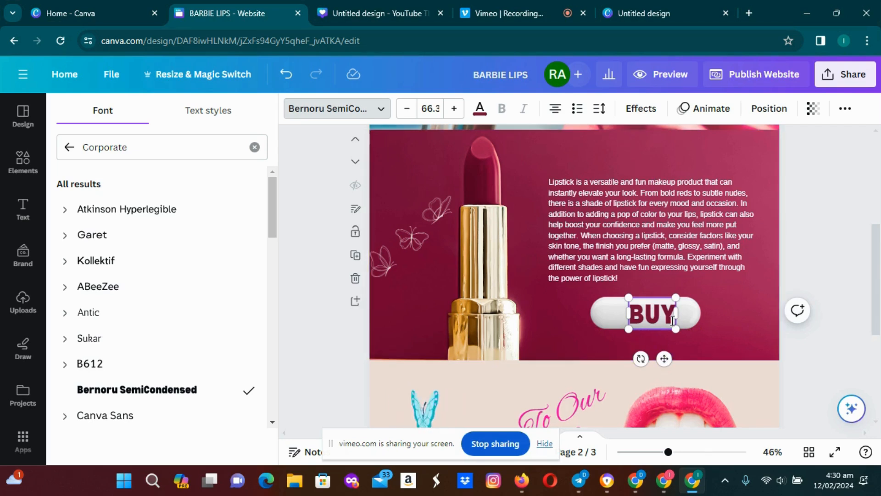
left_click(805, 232)
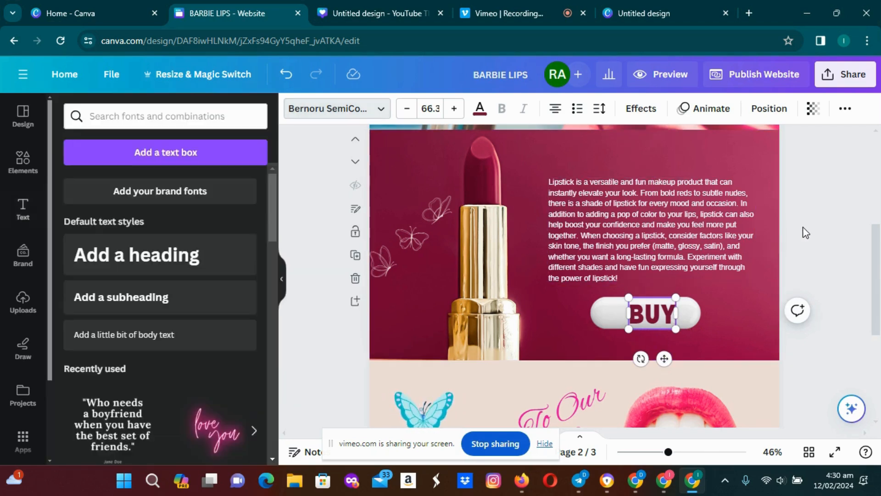
Replace the BUY label on the white button with "PURCHASE".
left_click(657, 316)
left_click(658, 316)
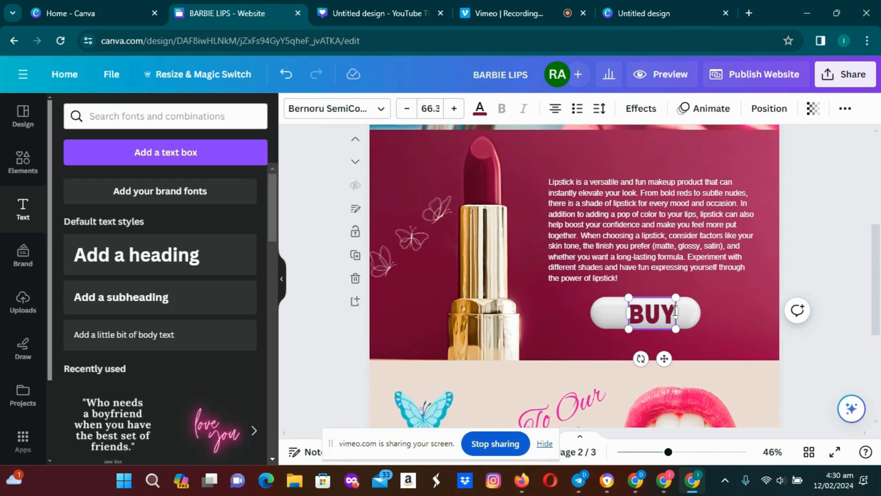
key("BackSpace")
key("BackSpace")
key("BackSpace")
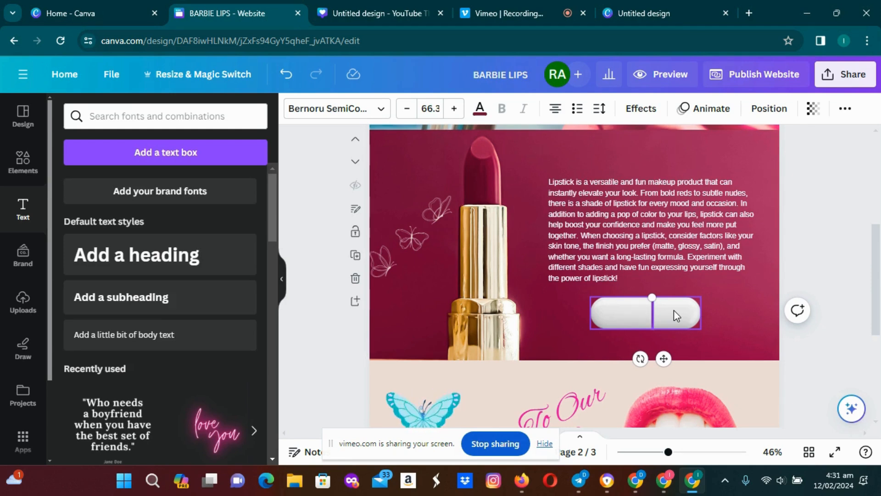
type("P")
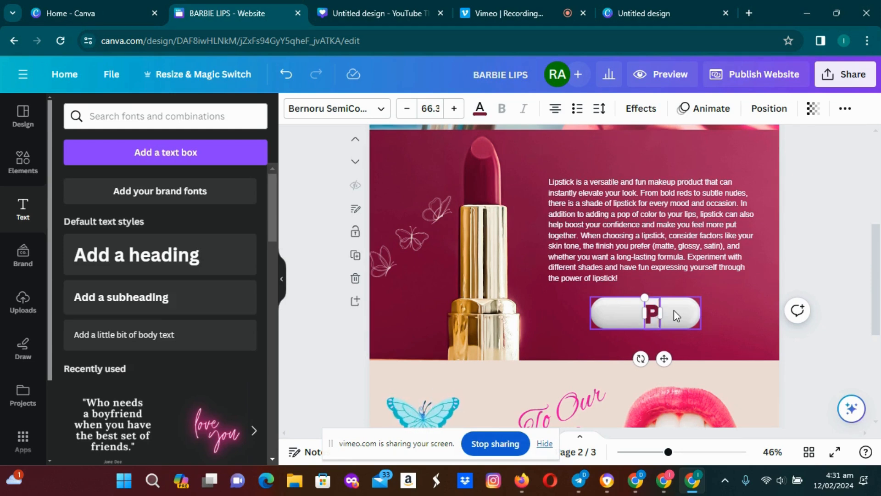
type("URC")
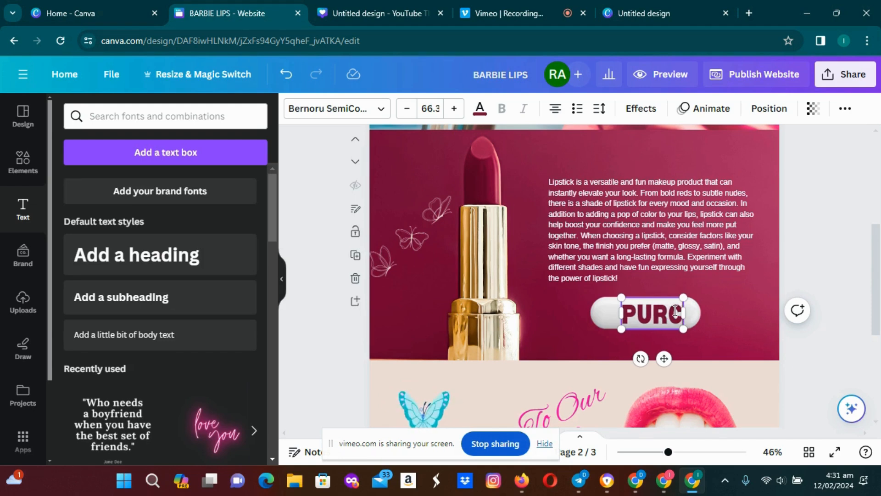
type("HASE")
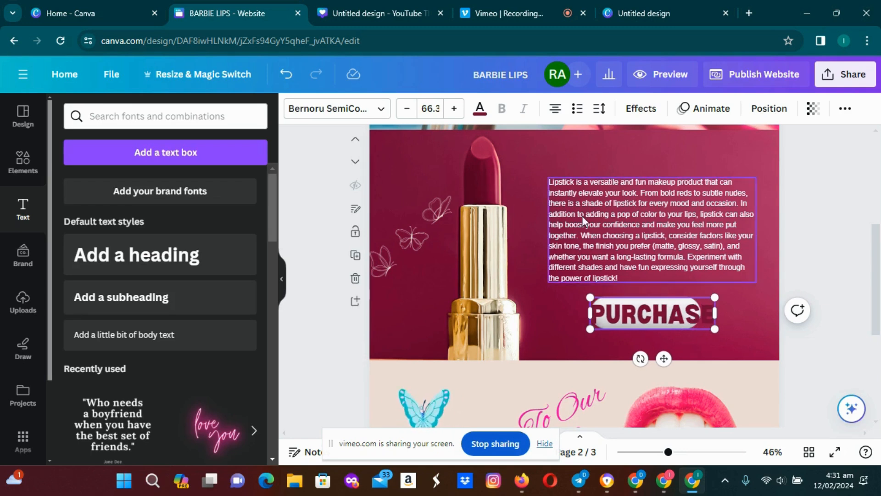
Reduce the PURCHASE label's font size to 54.3, centre it on the white button and deselect it.
left_click(406, 113)
left_click(406, 113)
left_click(406, 113)
left_click(406, 113)
left_click(406, 113)
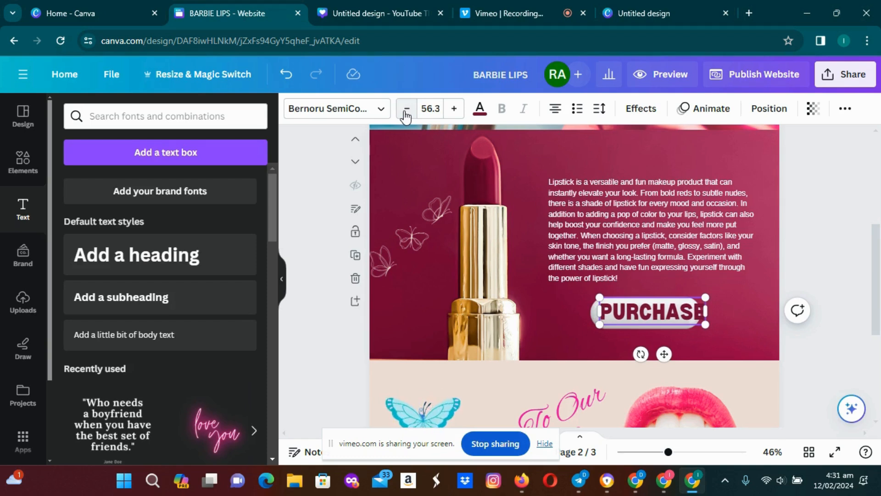
left_click(406, 113)
left_click(406, 113)
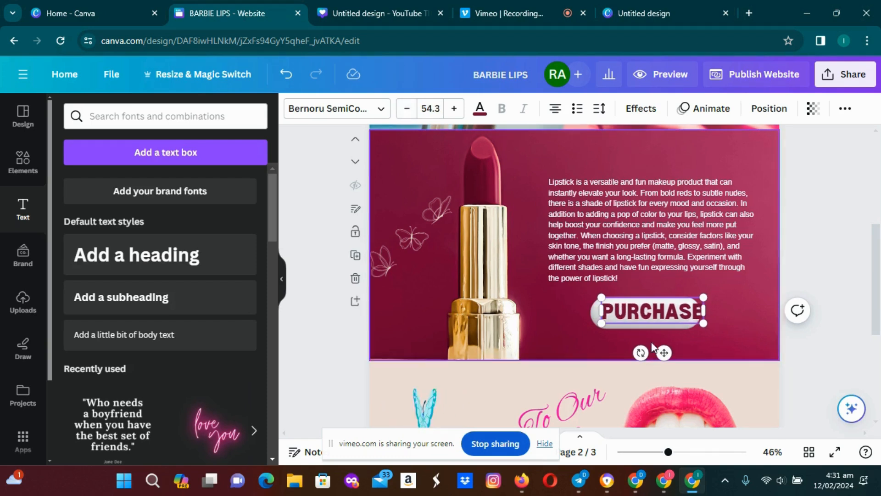
left_click_drag(665, 350, 658, 353)
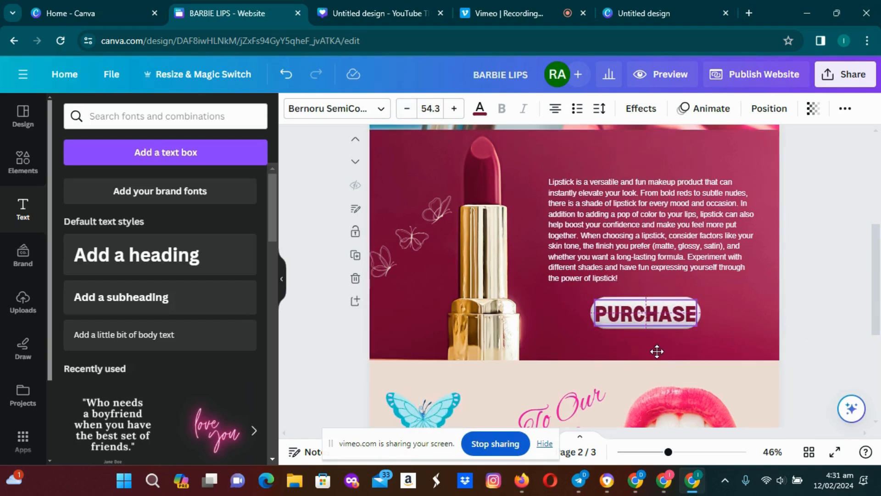
left_click(829, 289)
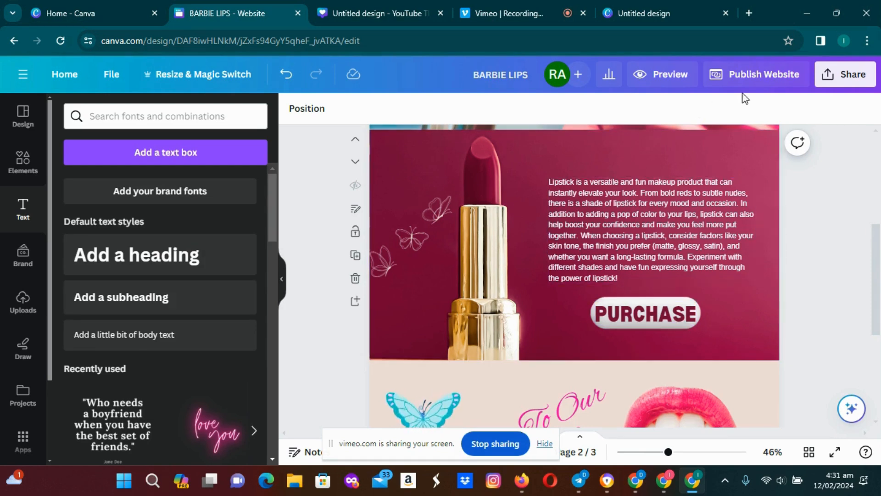
Preview the website in the mobile view, test the PURCHASE button's link, and return to the editor.
left_click(651, 74)
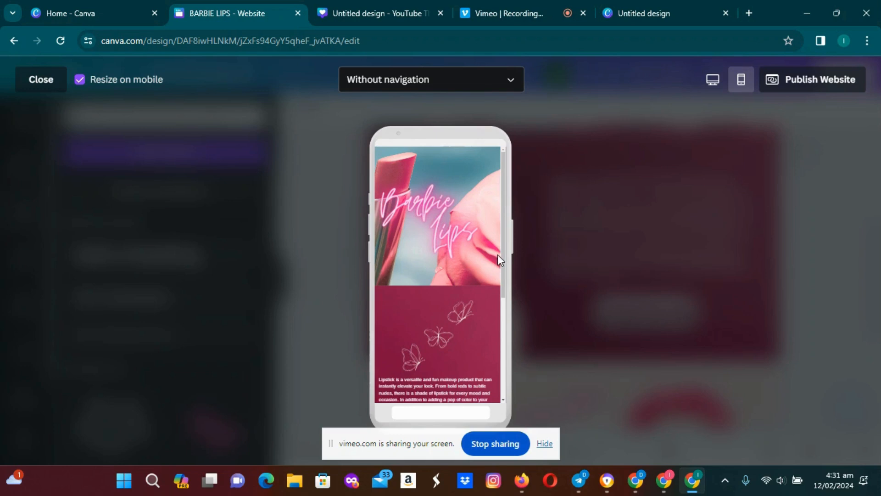
scroll(468, 247, "down", 4)
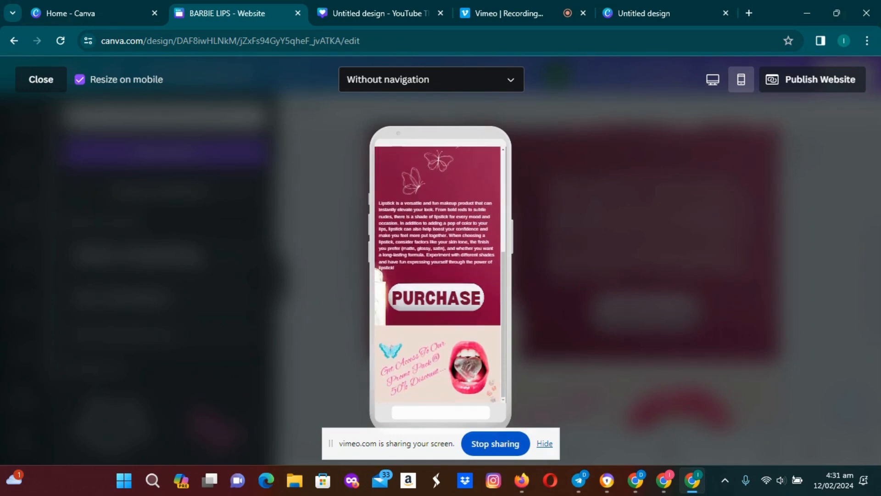
left_click(432, 300)
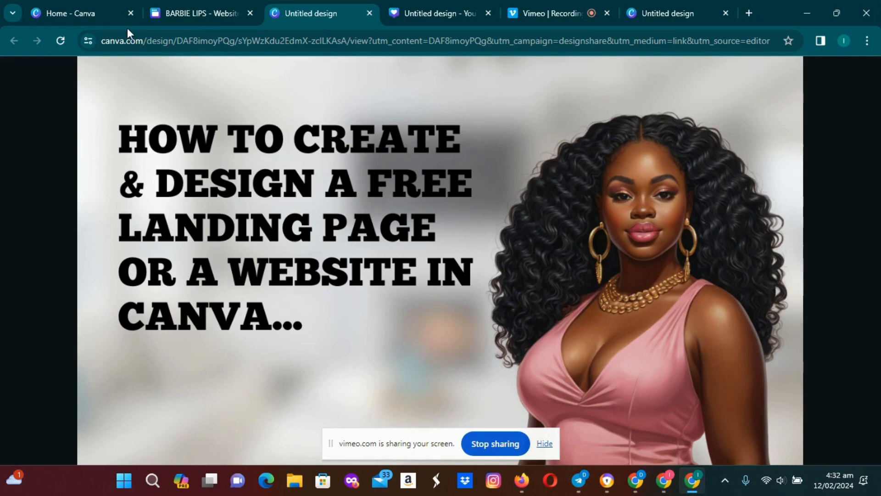
left_click(175, 16)
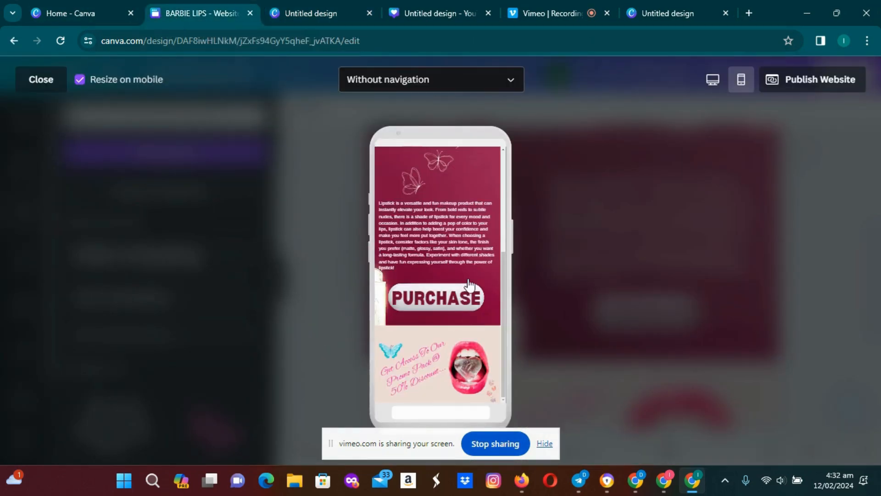
left_click(38, 81)
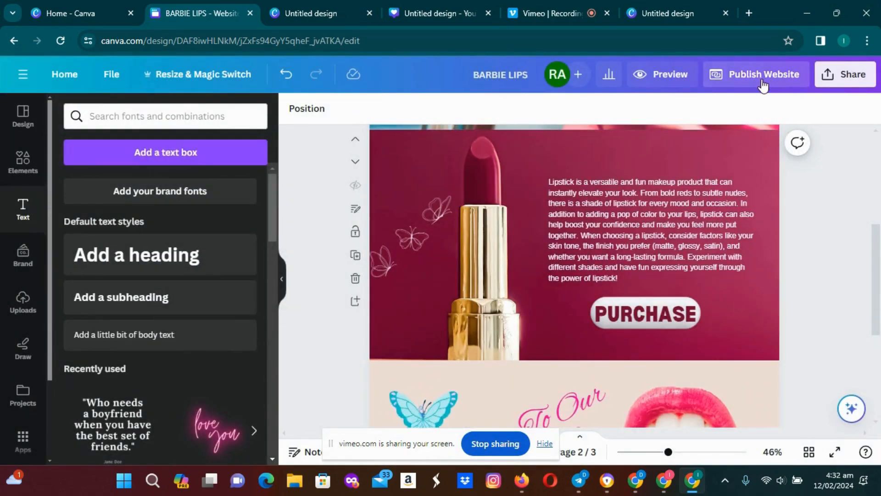
Open the website publishing settings and go to the choice of domain to publish to.
left_click(763, 84)
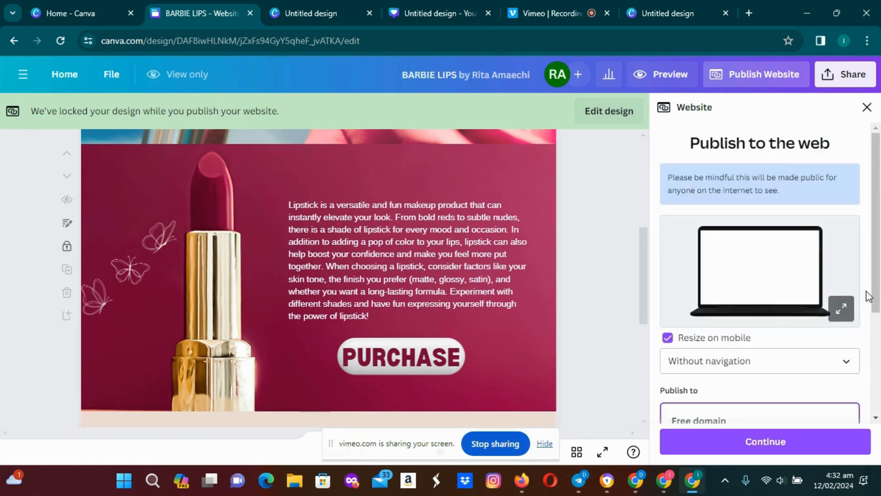
left_click_drag(876, 298, 879, 403)
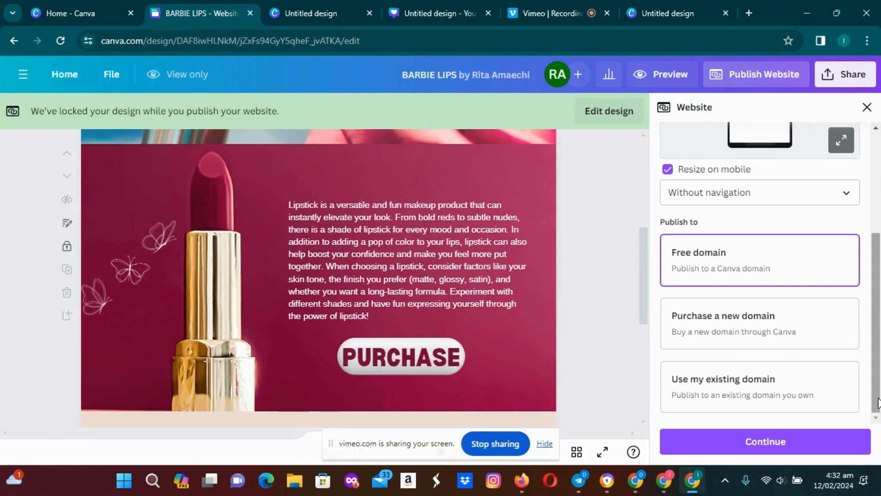